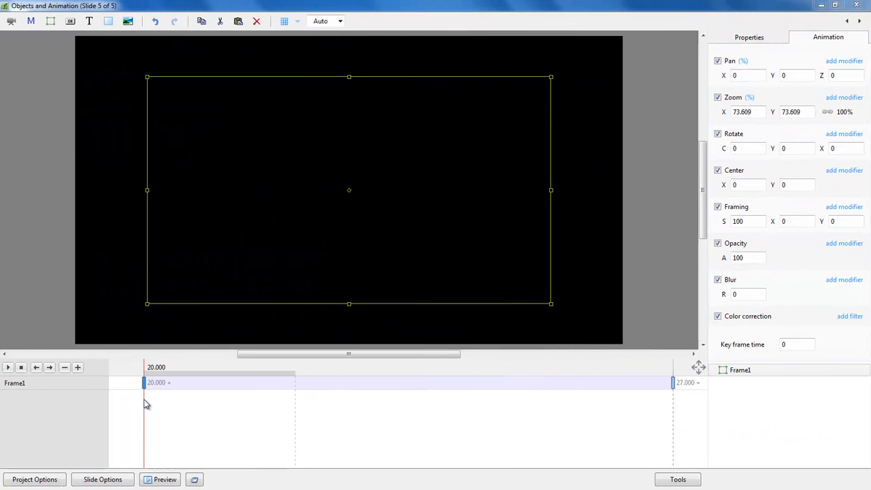
Scrub slide 5's timeline to preview the frame animation just after 20 seconds.
drag(144, 406, 674, 402)
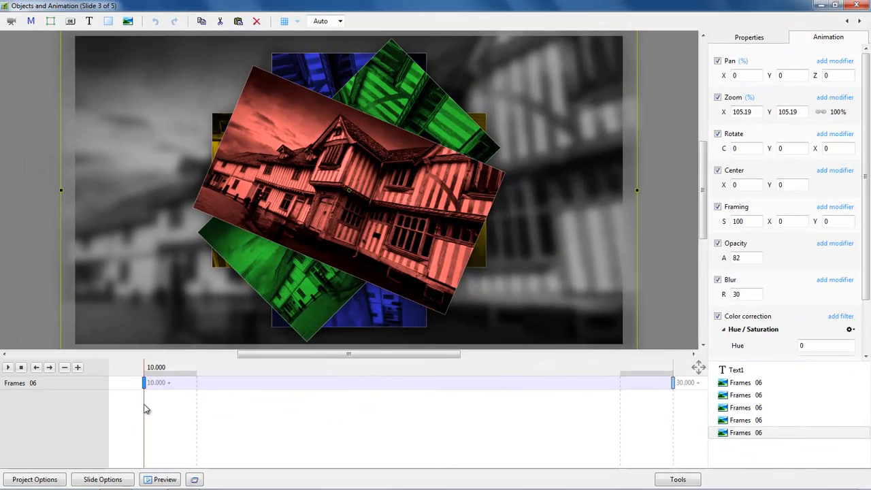
drag(144, 404, 538, 420)
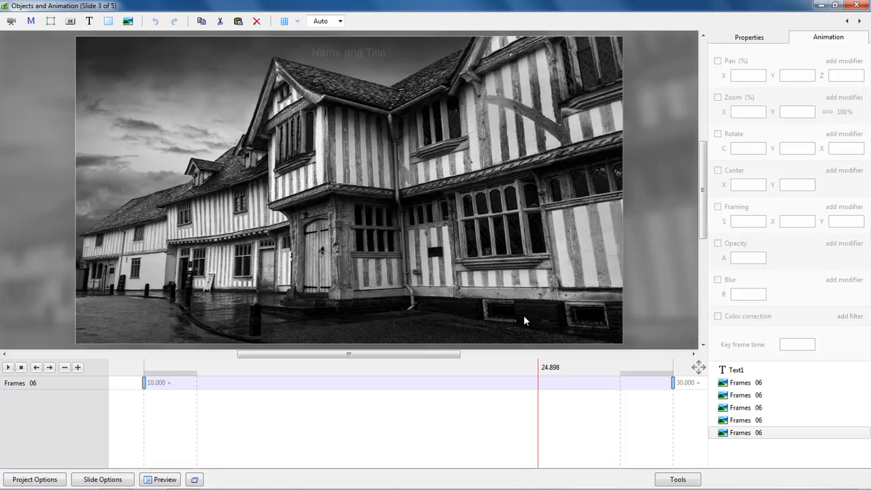
drag(310, 401, 214, 406)
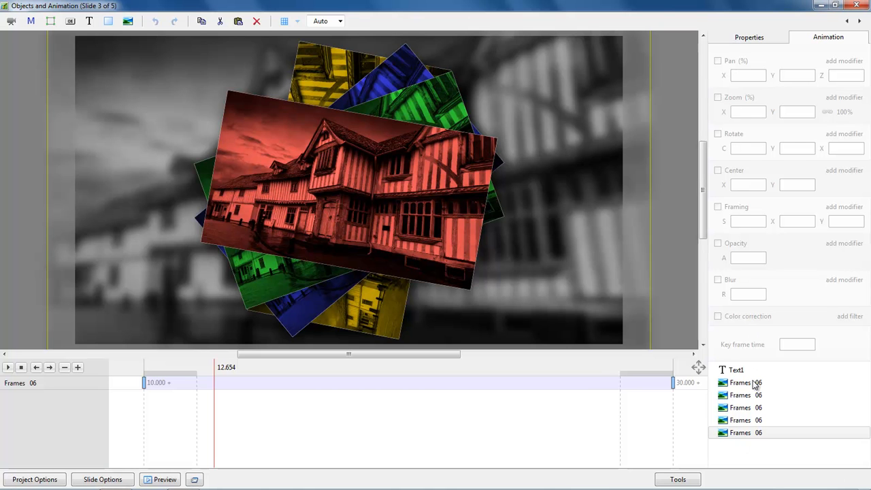
click(744, 436)
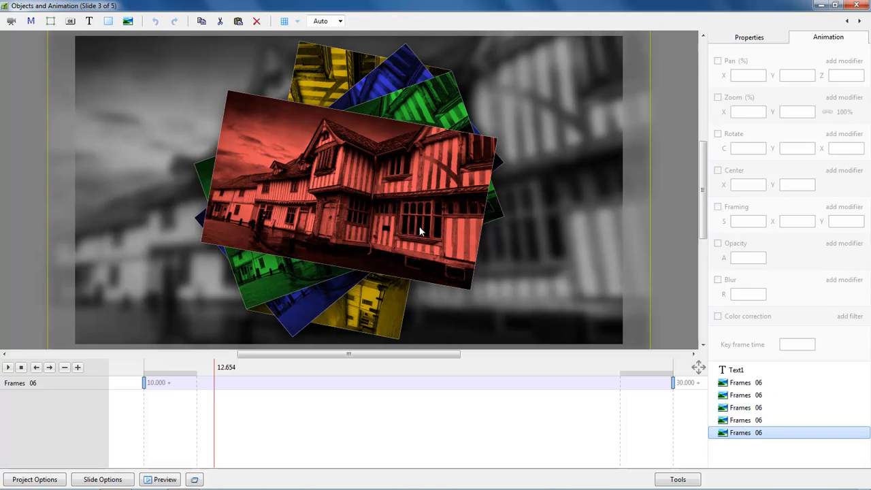
click(143, 404)
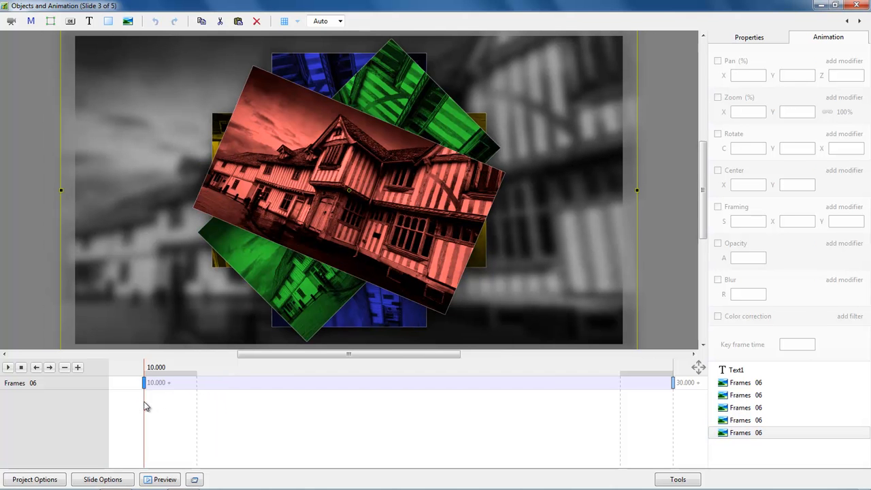
drag(145, 404, 270, 405)
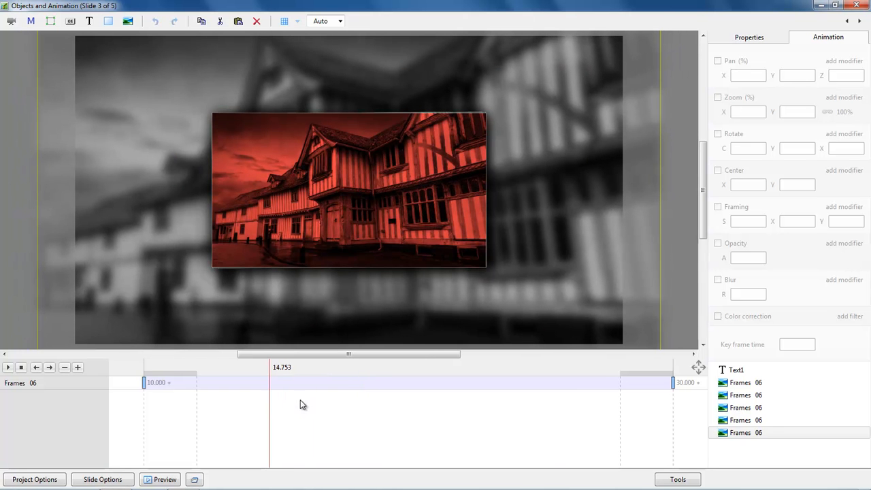
click(751, 433)
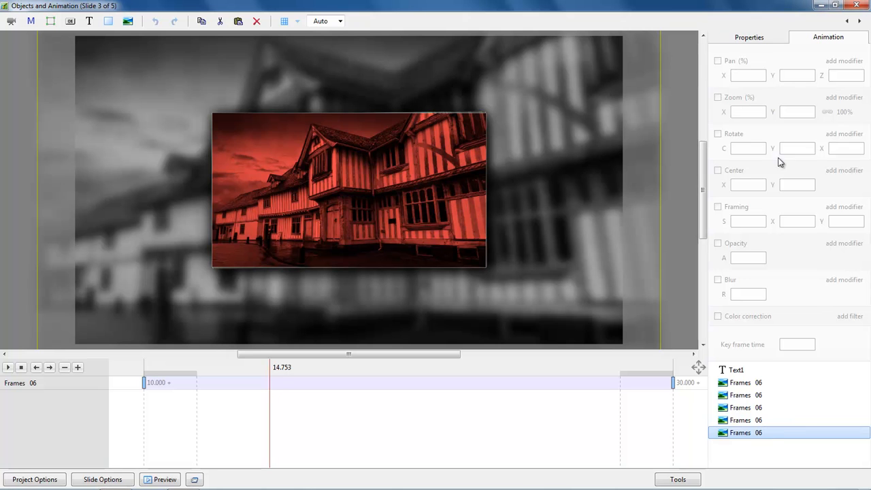
Rename the background photo object to Background.
click(748, 37)
click(815, 66)
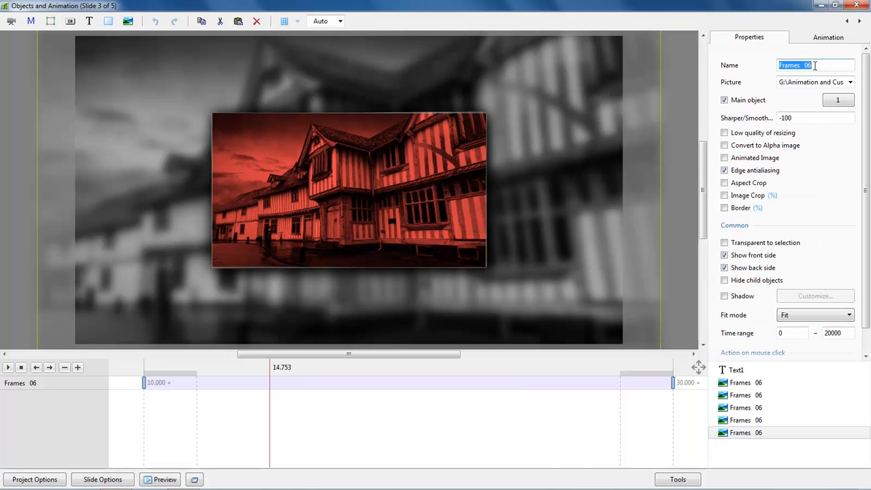
text(Background)
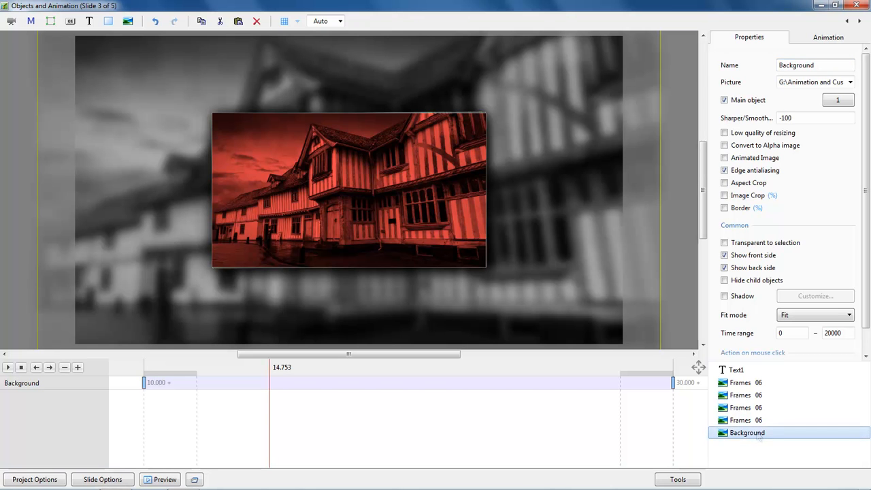
drag(271, 401, 229, 409)
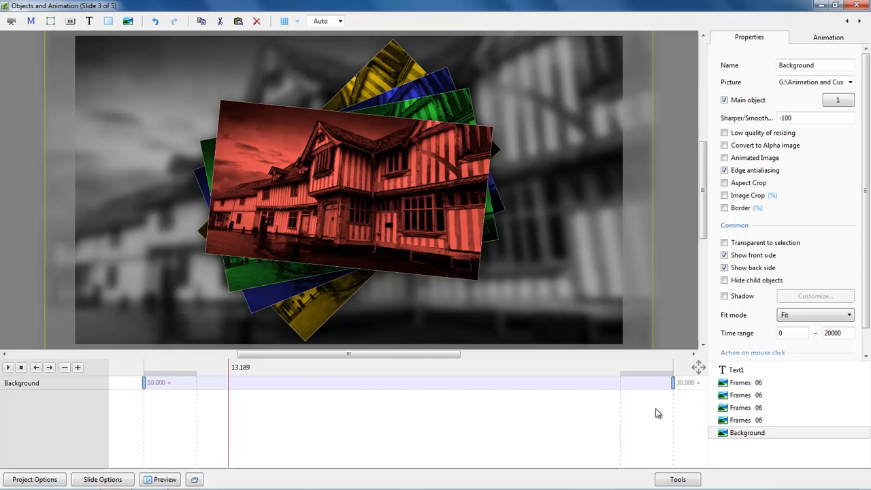
Look through the four picture cards and rename the top one Red.
click(741, 385)
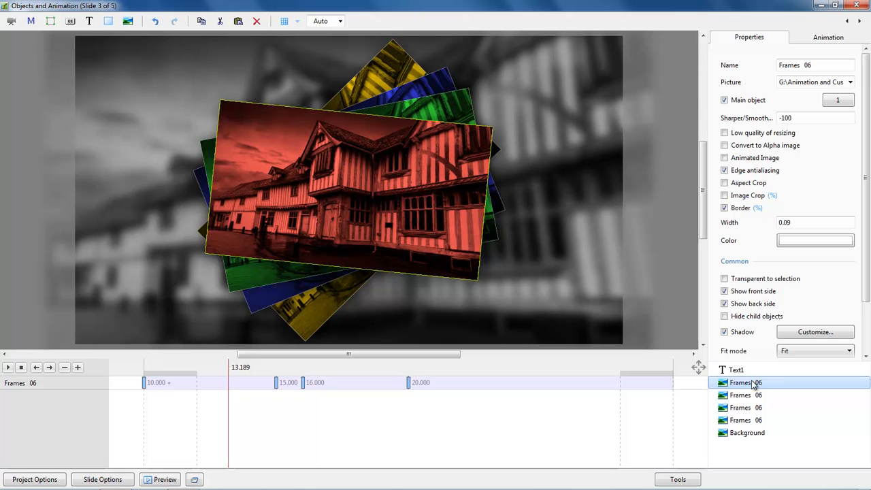
click(740, 396)
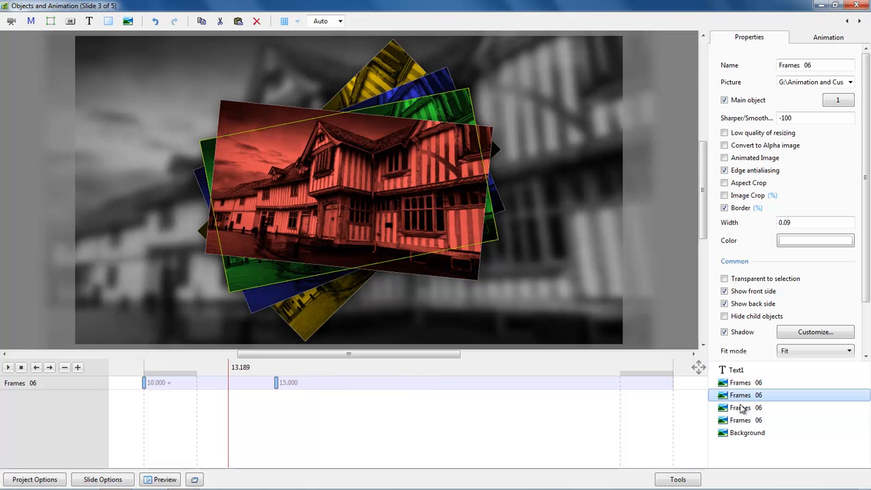
click(743, 407)
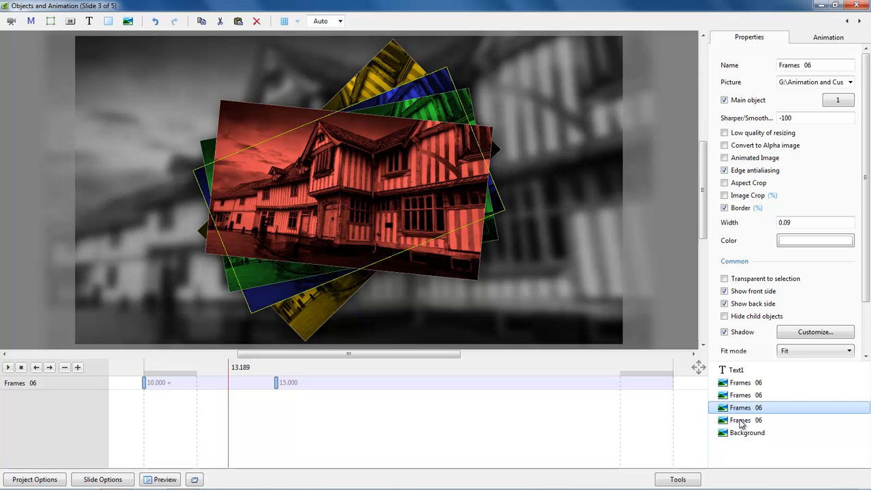
click(740, 422)
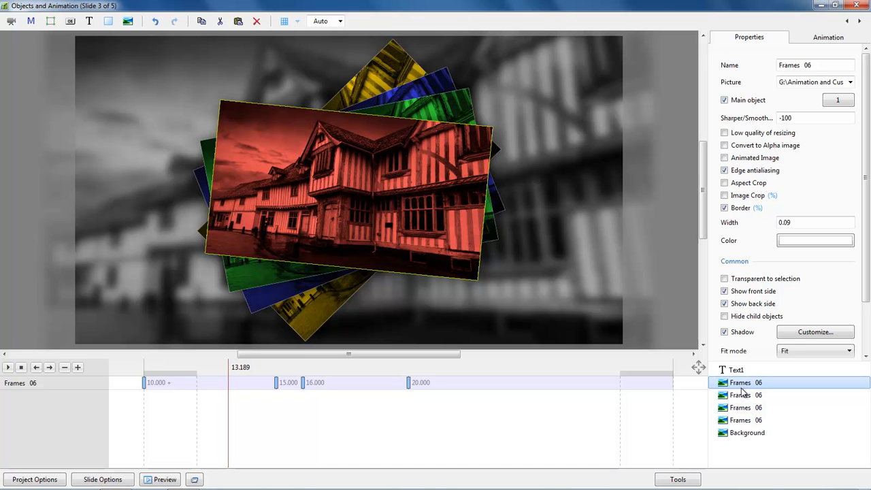
click(814, 63)
text(Red)
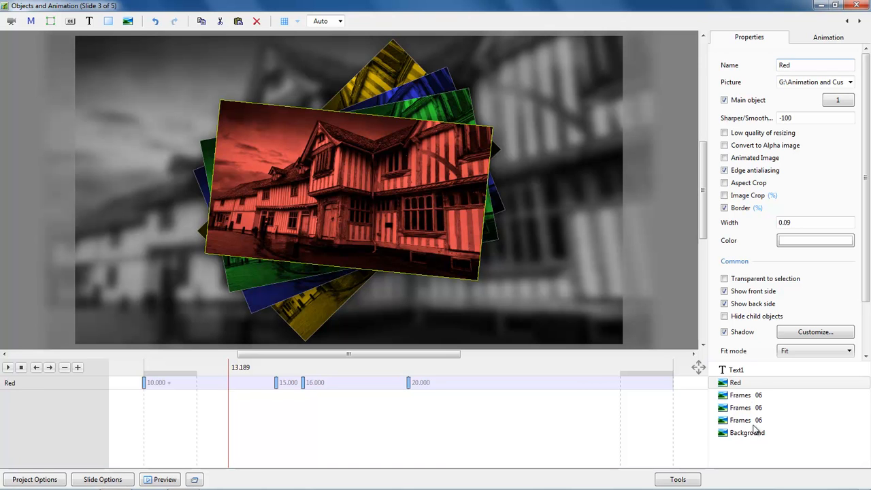
Rename the remaining picture cards Green, Blue and Yellow.
click(743, 395)
click(816, 65)
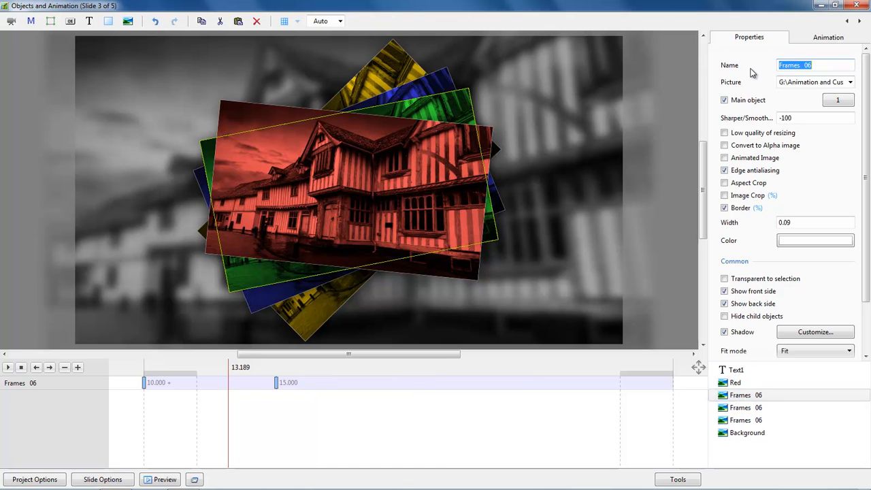
text(Green)
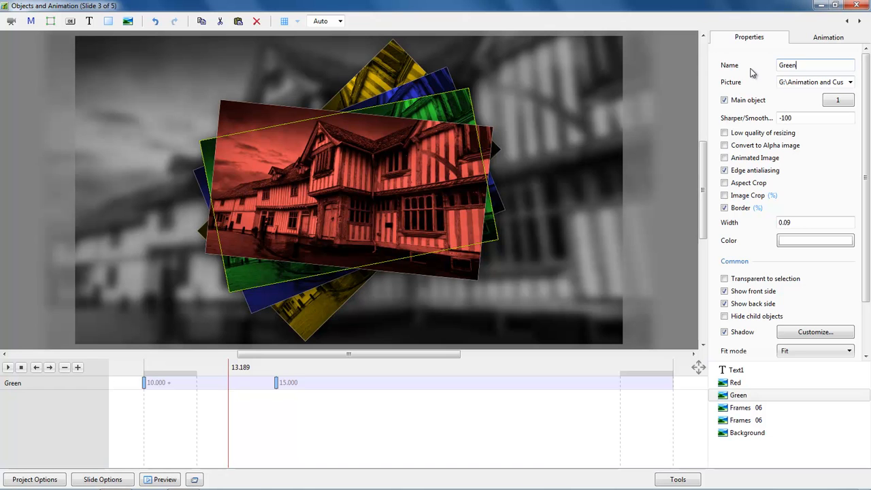
click(743, 408)
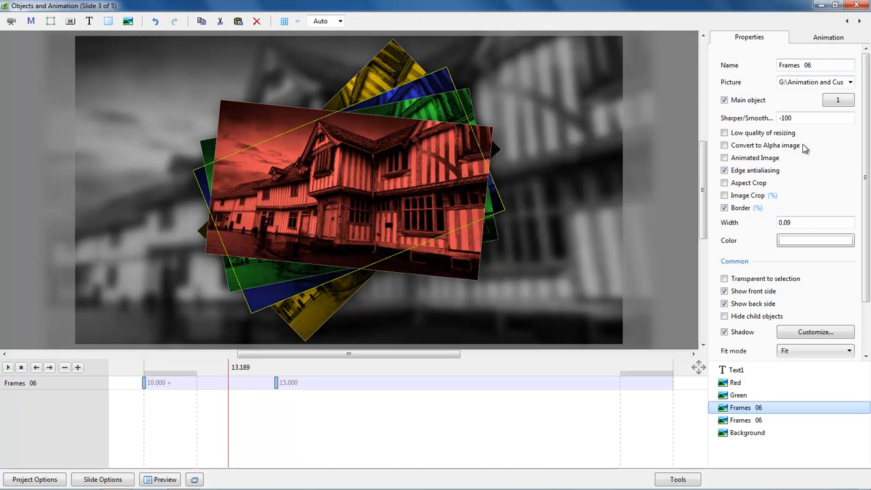
click(817, 64)
text(Blue)
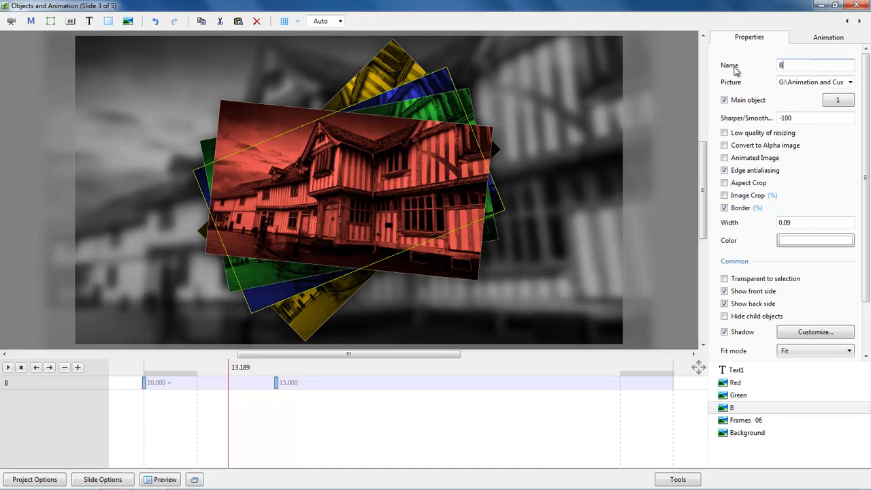
click(738, 420)
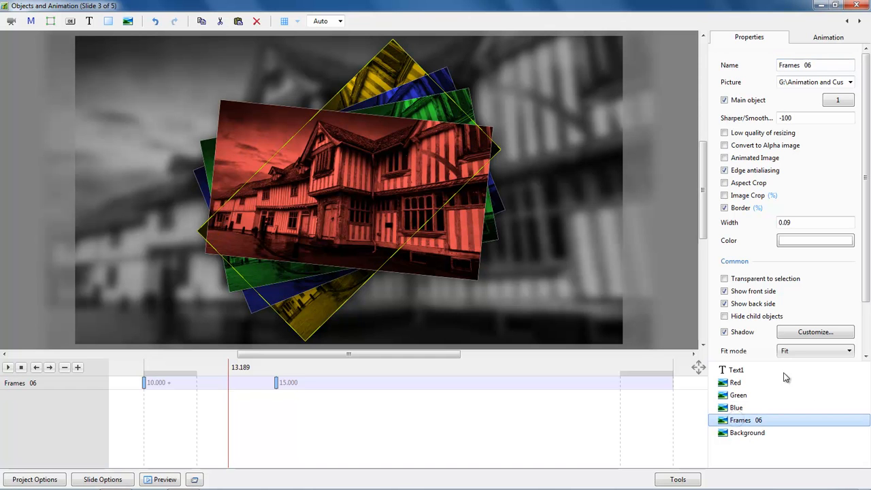
click(812, 64)
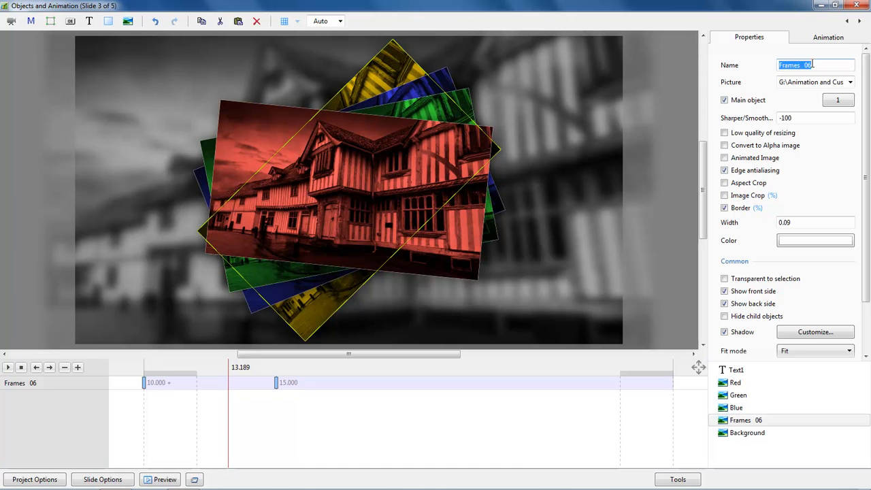
text(Yellow)
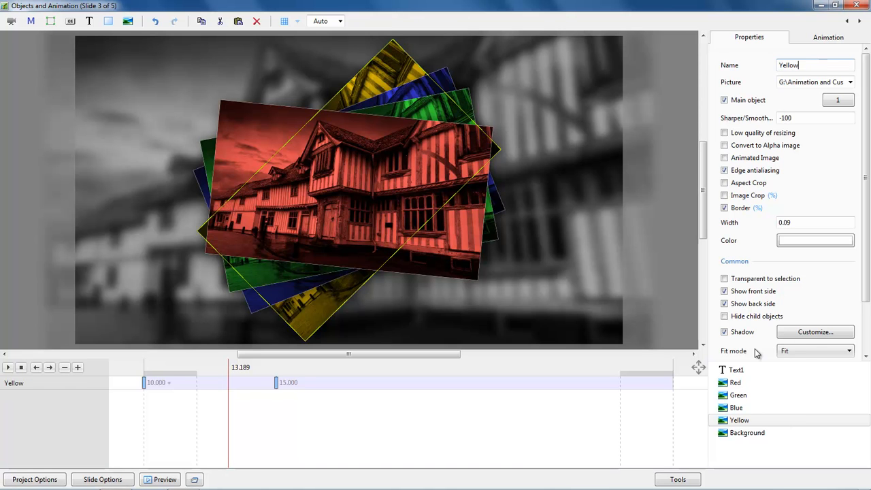
click(856, 6)
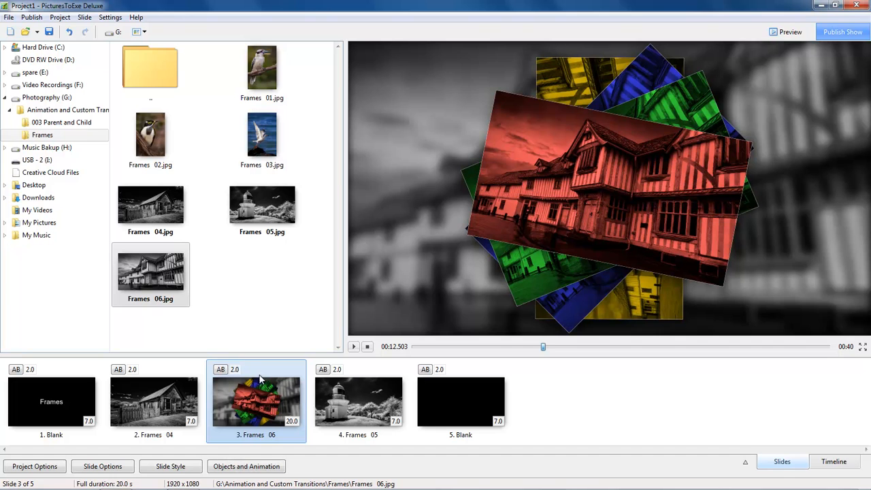
click(247, 466)
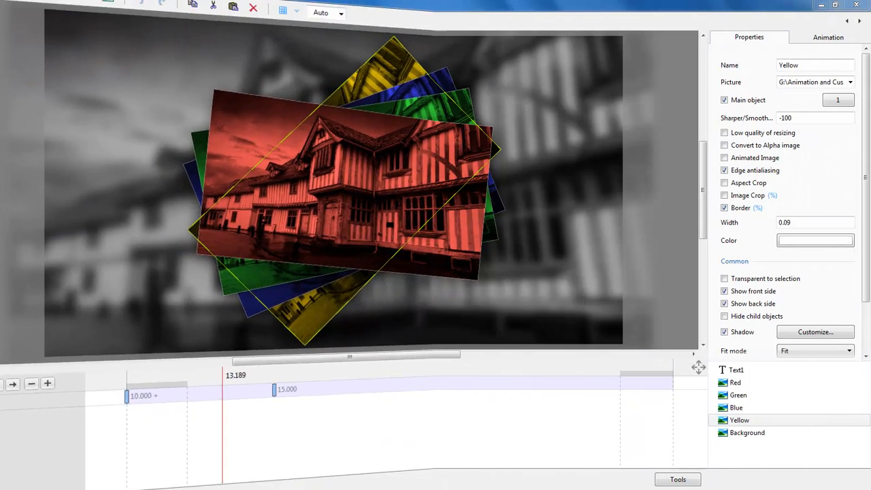
click(734, 383)
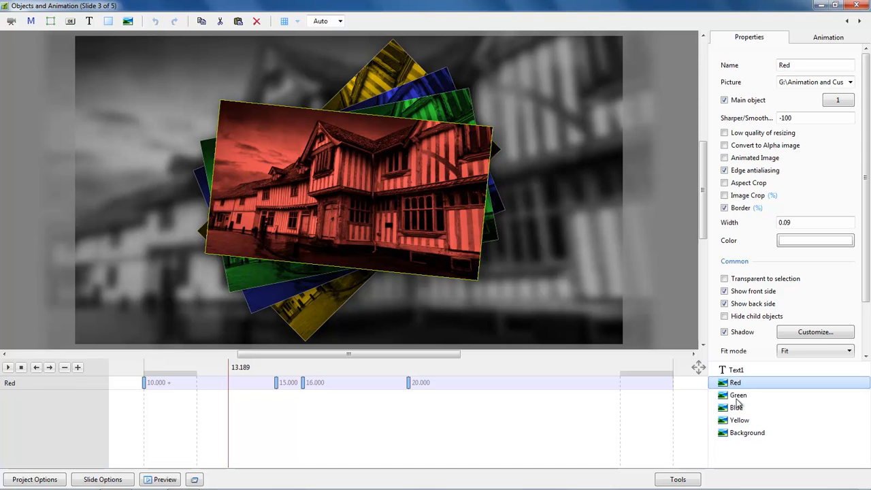
Select the Red through Yellow cards and review their animation keyframes from 10 to 15 seconds.
shift+click(742, 421)
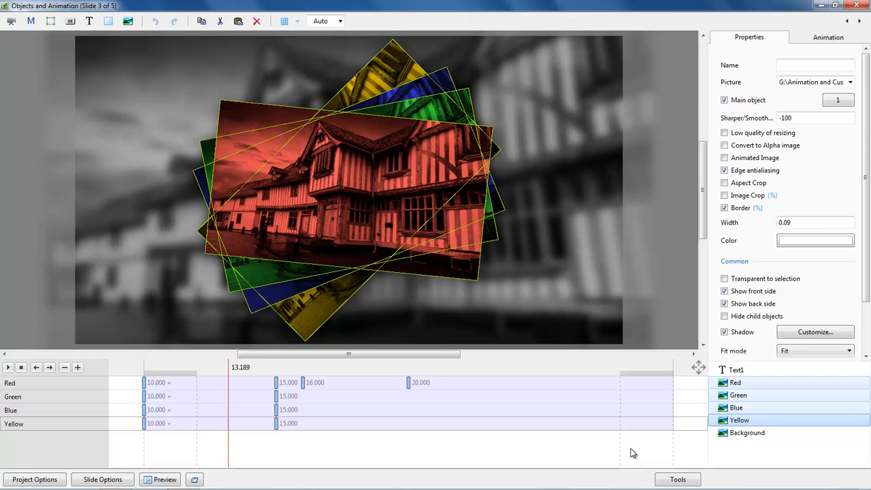
click(144, 384)
click(143, 411)
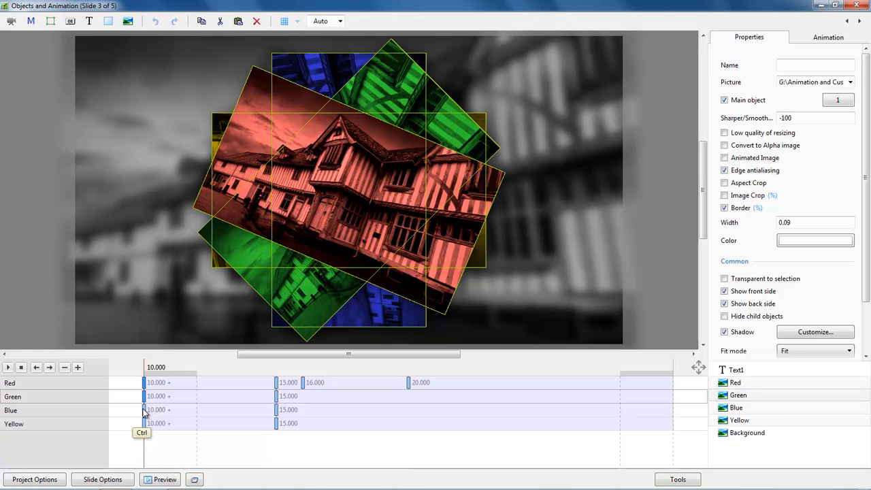
ctrl+click(145, 424)
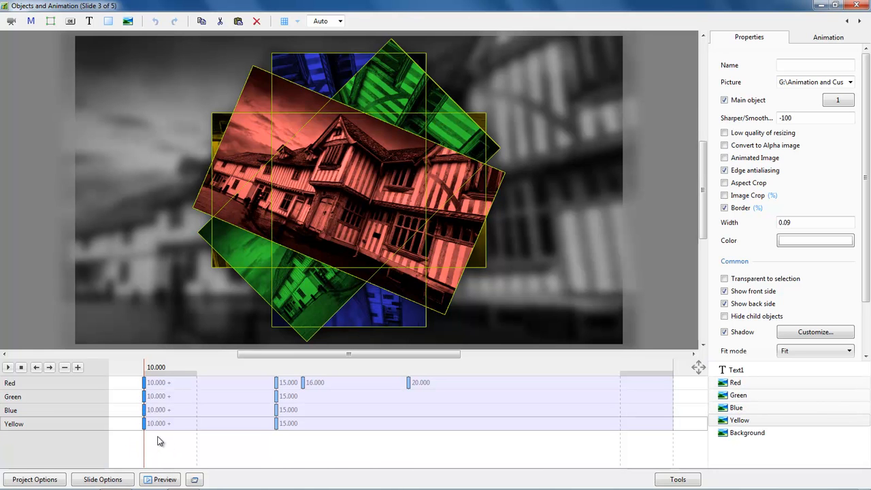
click(826, 38)
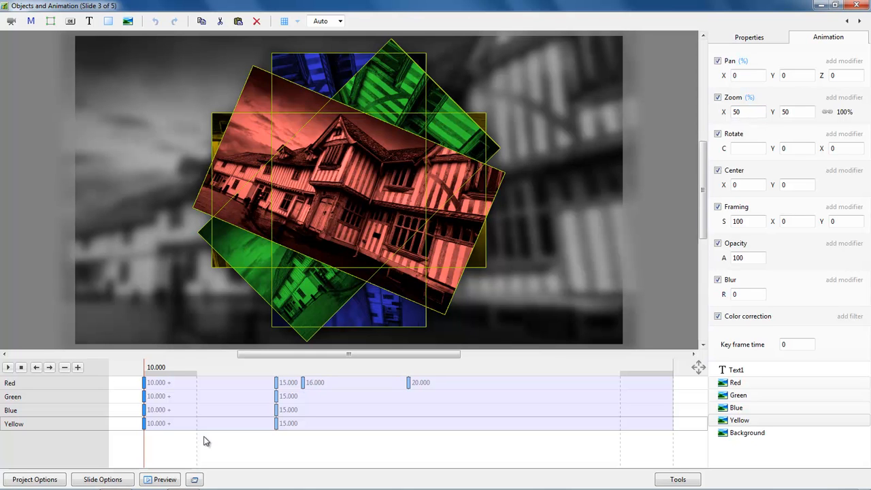
drag(145, 449, 282, 480)
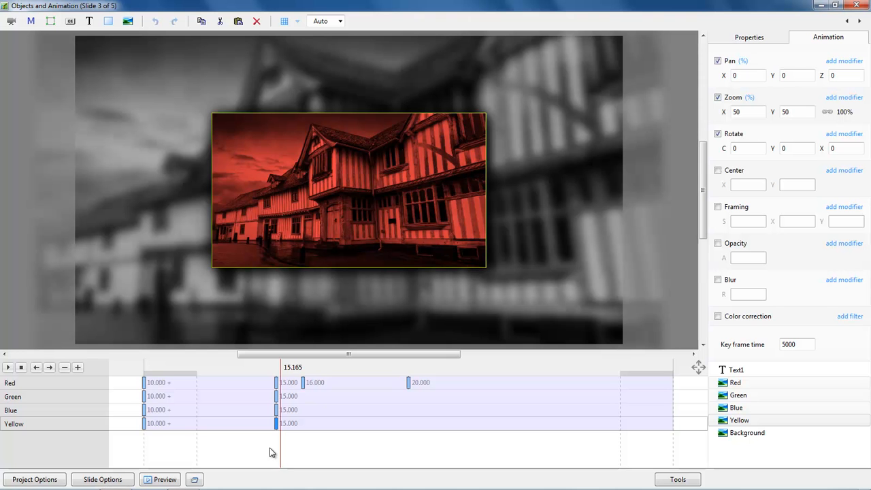
drag(282, 450, 176, 455)
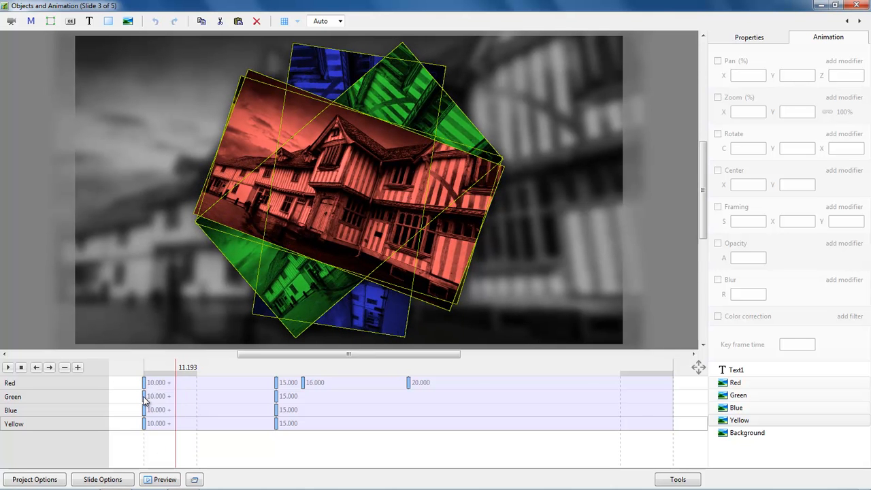
click(145, 400)
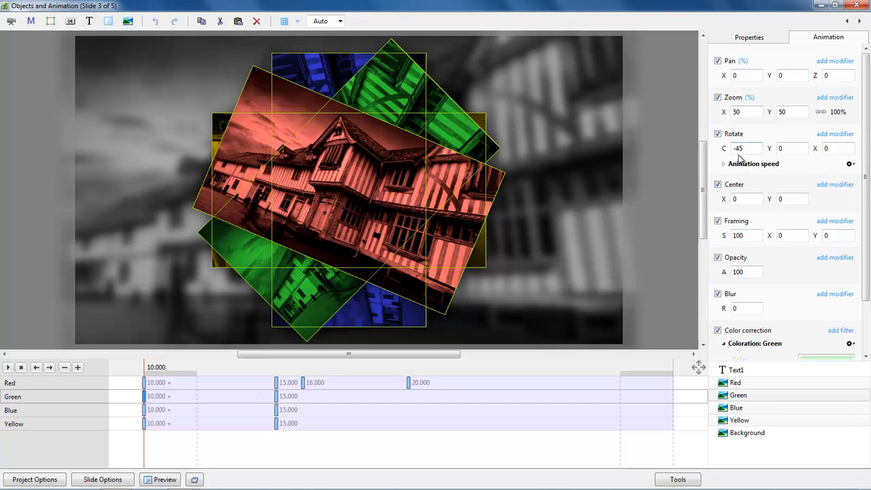
click(144, 412)
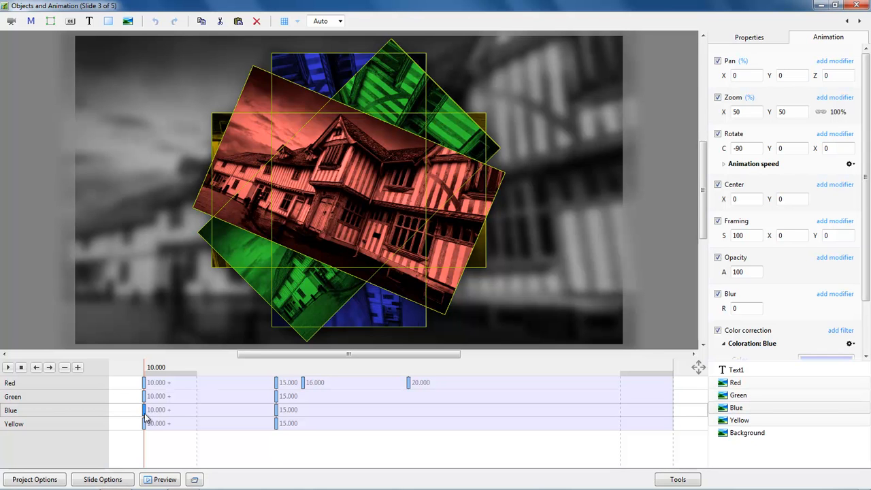
click(144, 424)
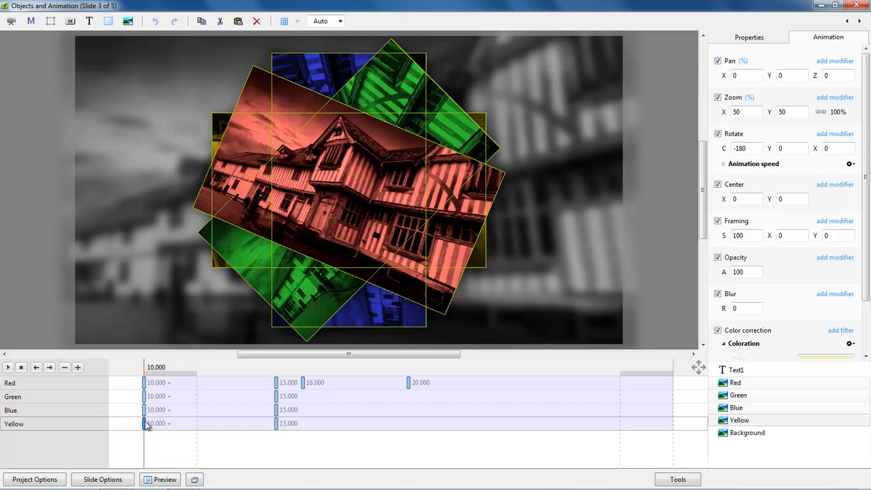
click(144, 383)
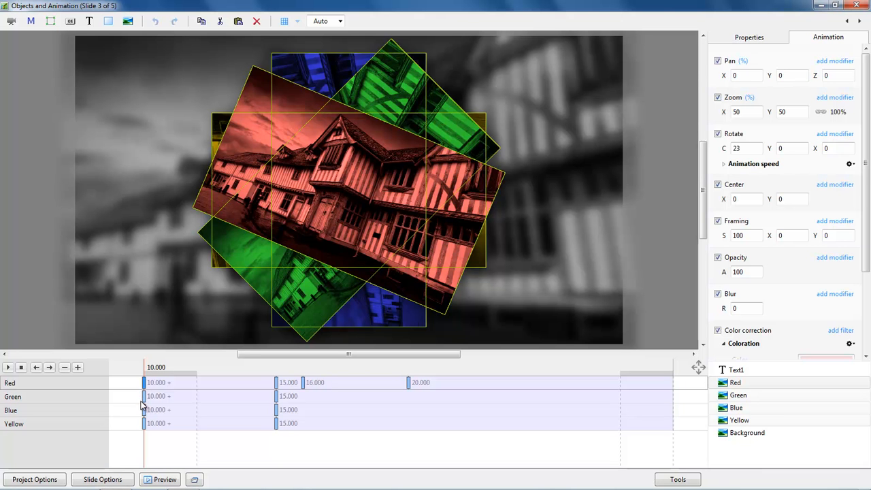
key(space)
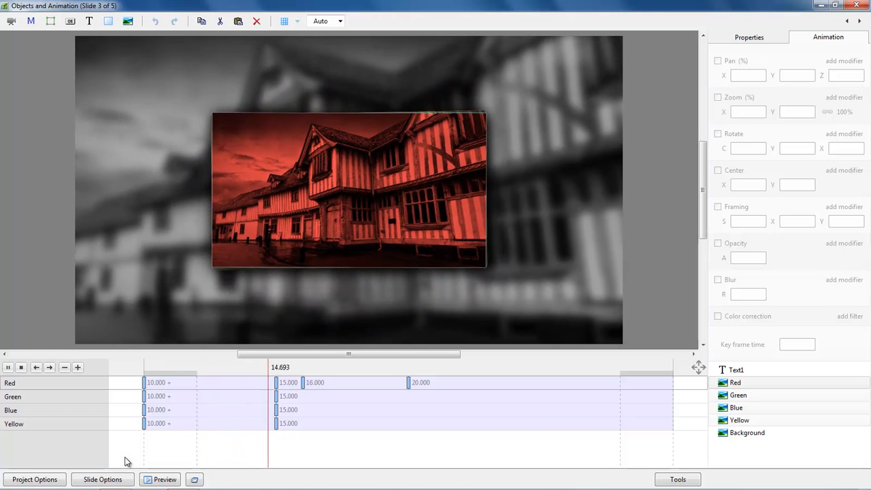
key(space)
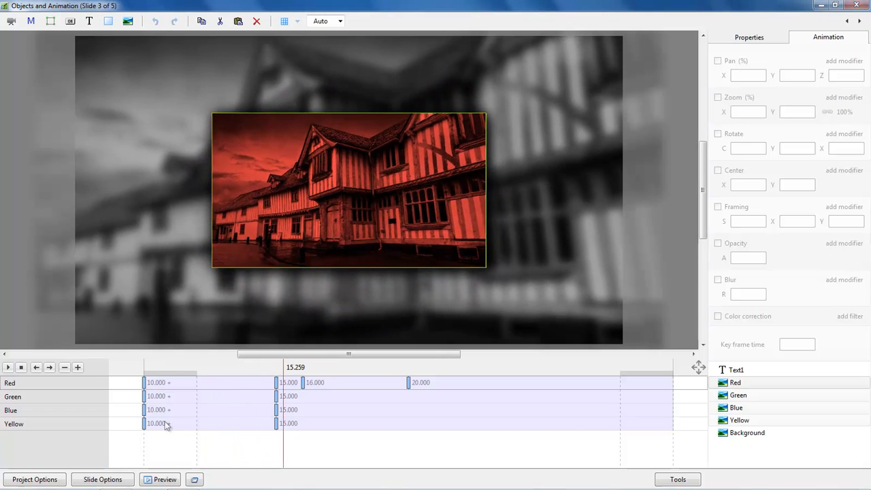
drag(247, 368, 277, 369)
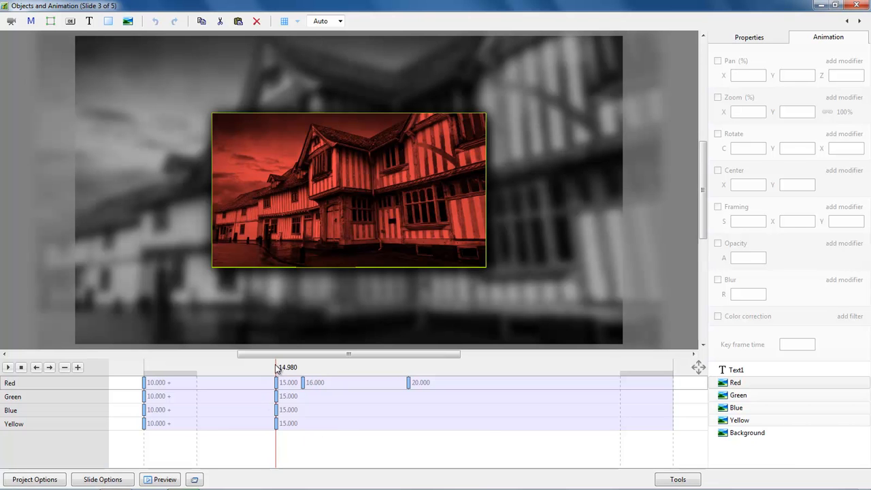
drag(278, 369, 305, 370)
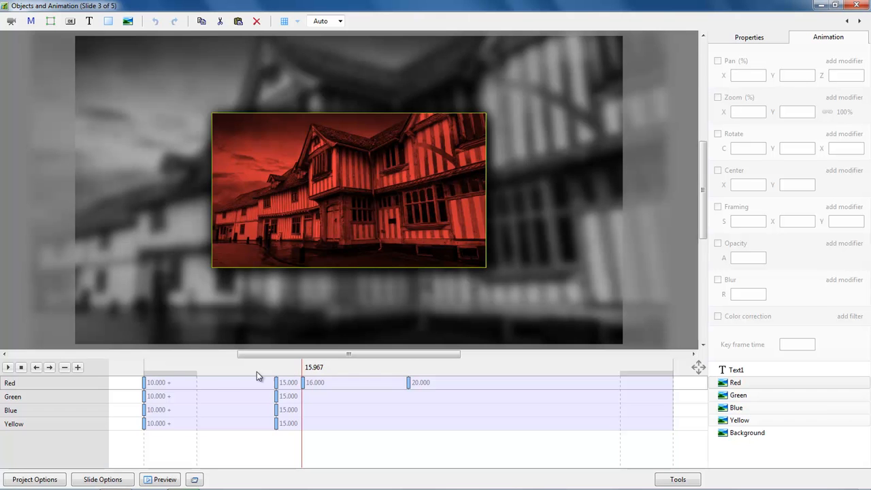
click(242, 370)
drag(244, 372, 278, 380)
click(278, 382)
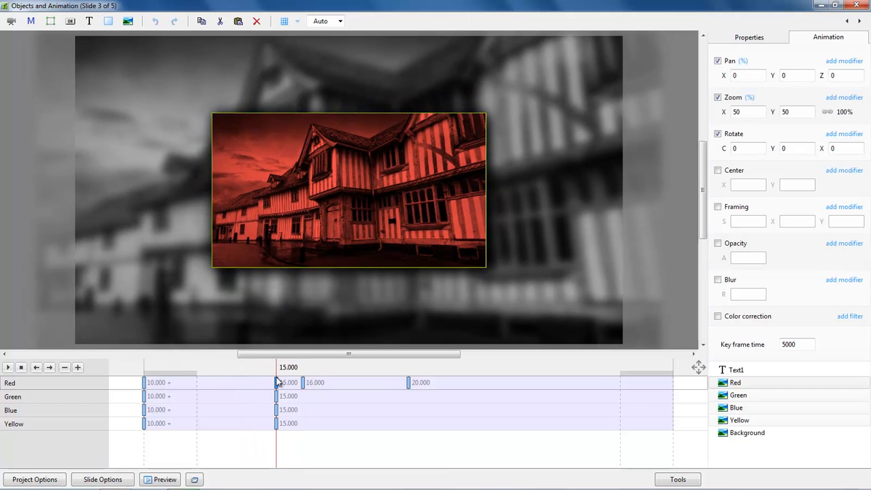
click(278, 382)
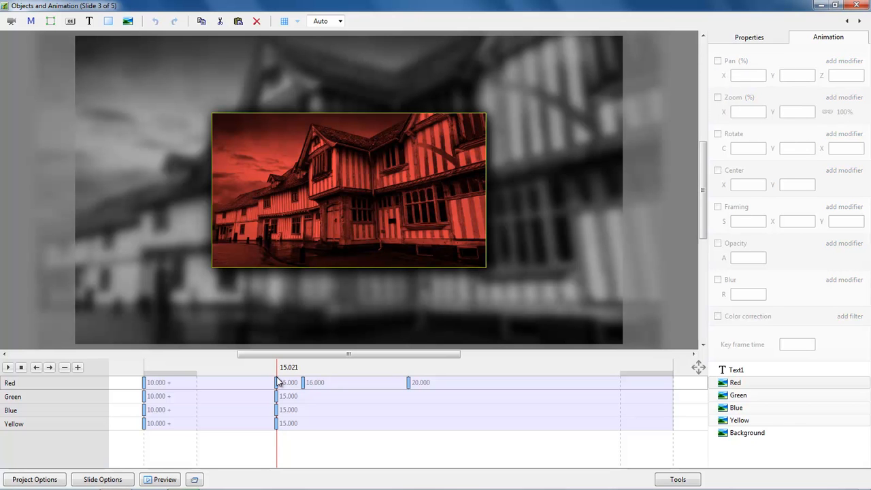
click(278, 382)
drag(278, 383, 304, 396)
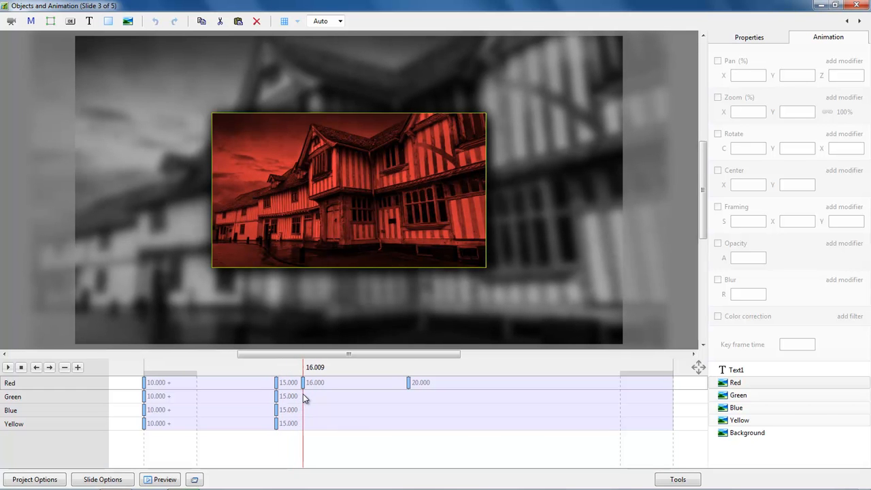
drag(303, 398, 408, 403)
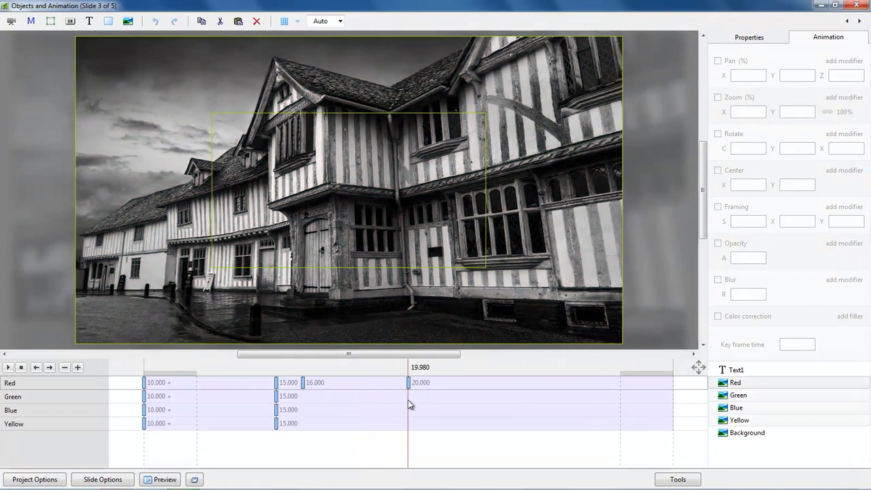
click(416, 382)
click(410, 383)
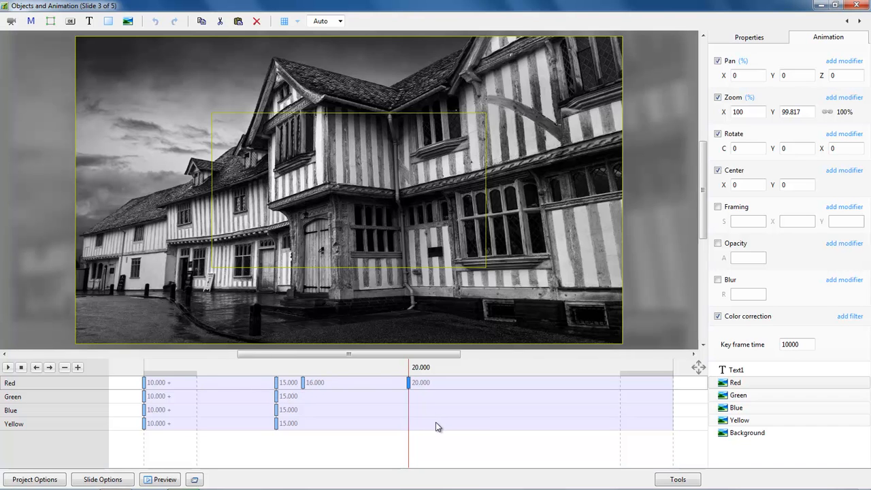
click(144, 387)
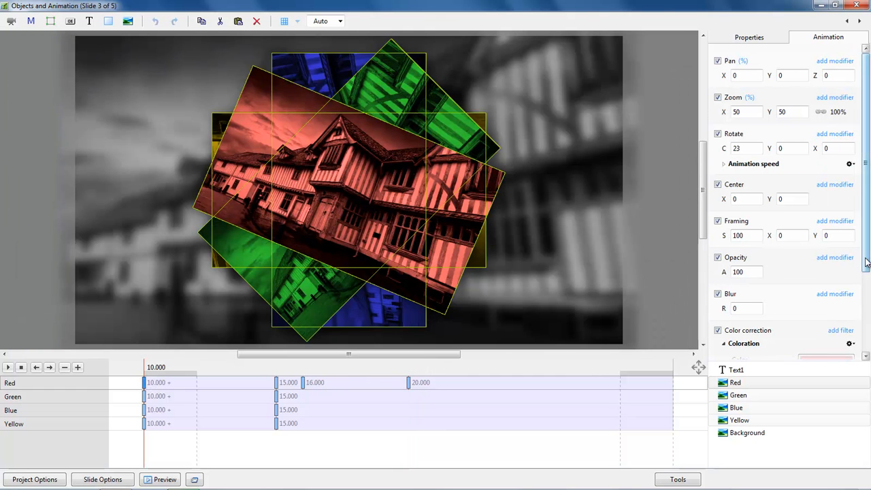
scroll(866, 262, down, 3)
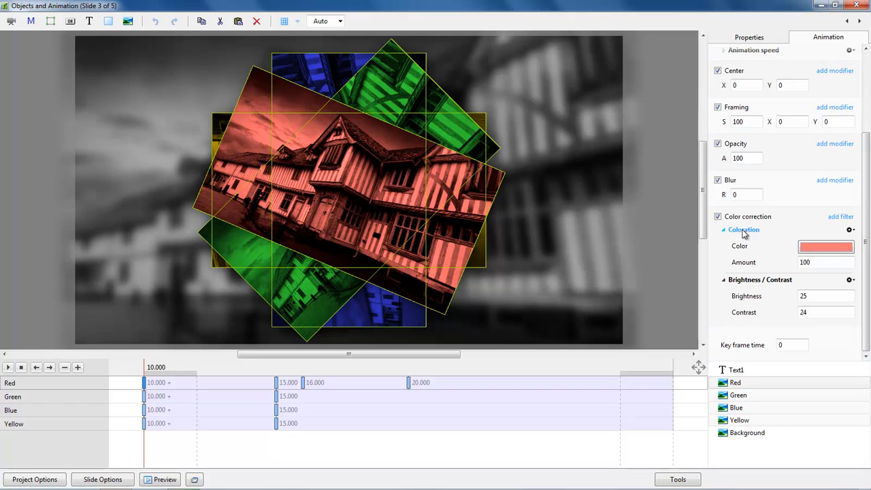
click(850, 230)
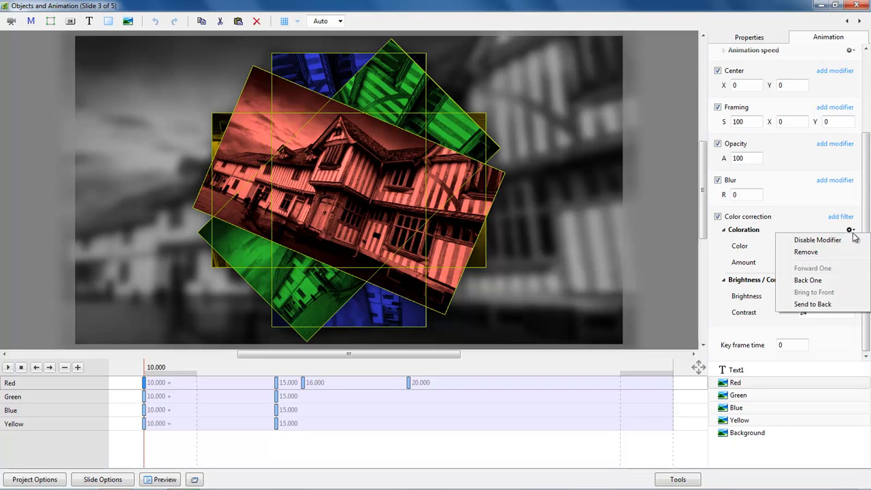
click(849, 231)
click(841, 219)
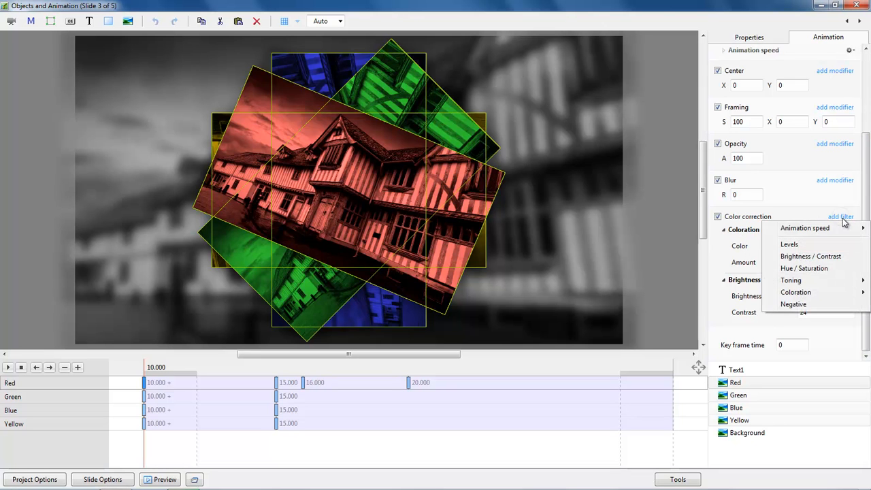
mouse_move(795, 295)
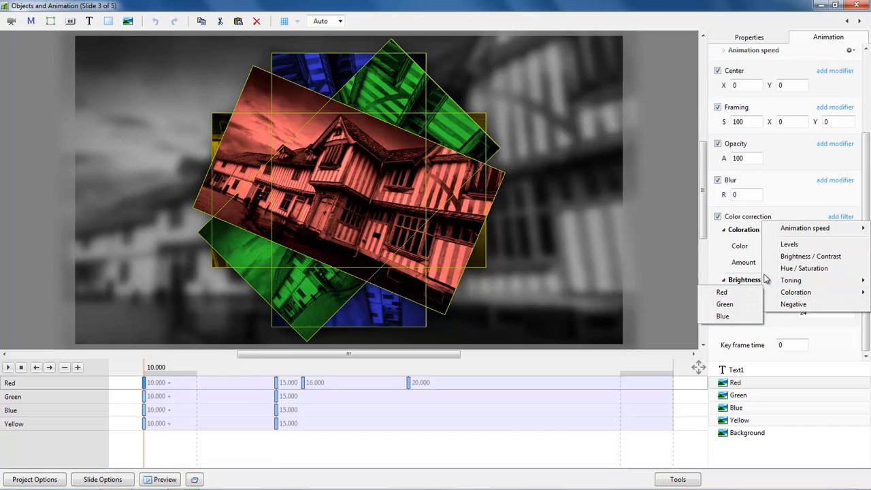
click(795, 205)
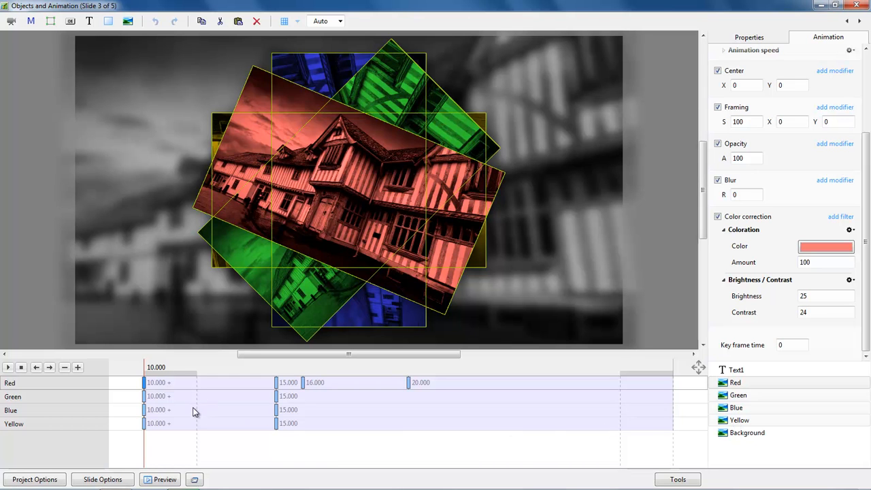
key(space)
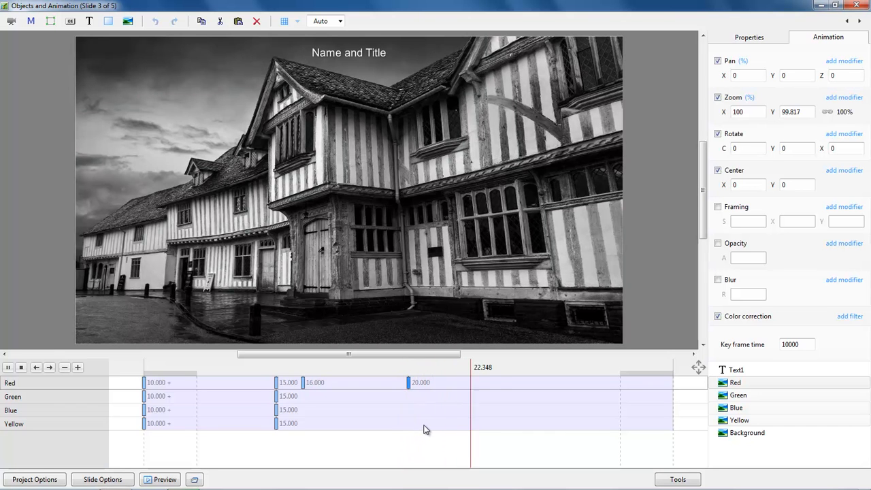
key(space)
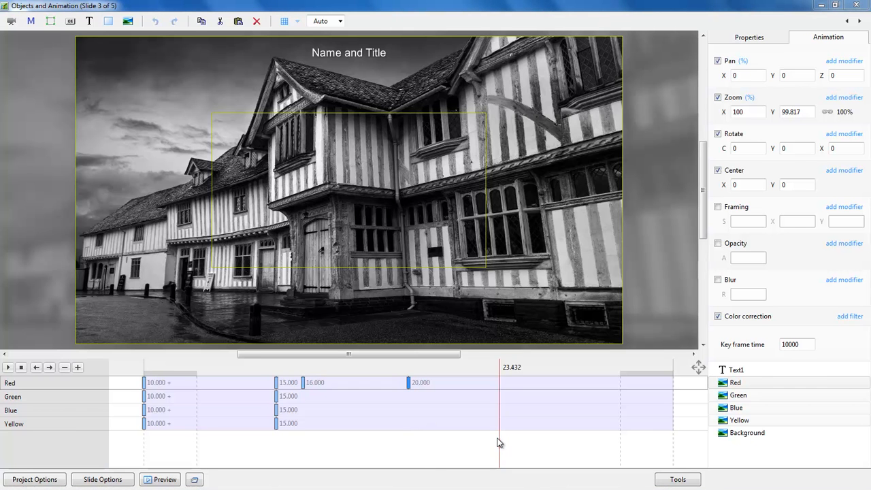
click(145, 385)
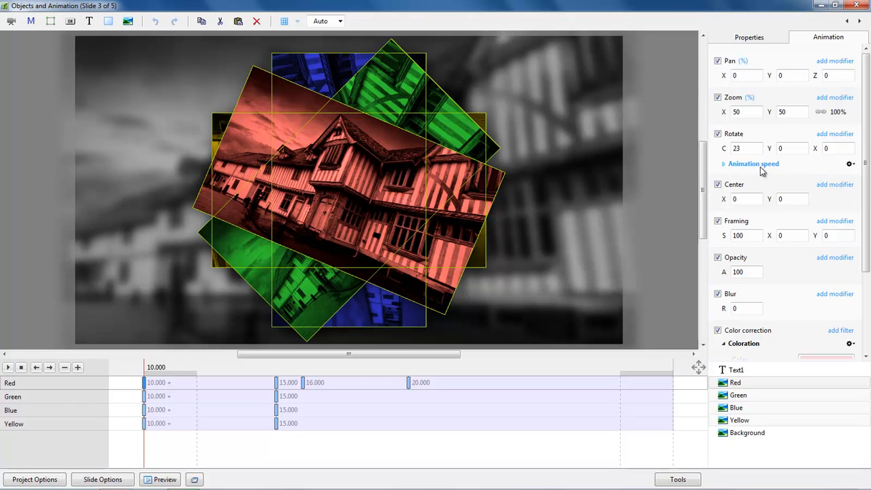
click(724, 164)
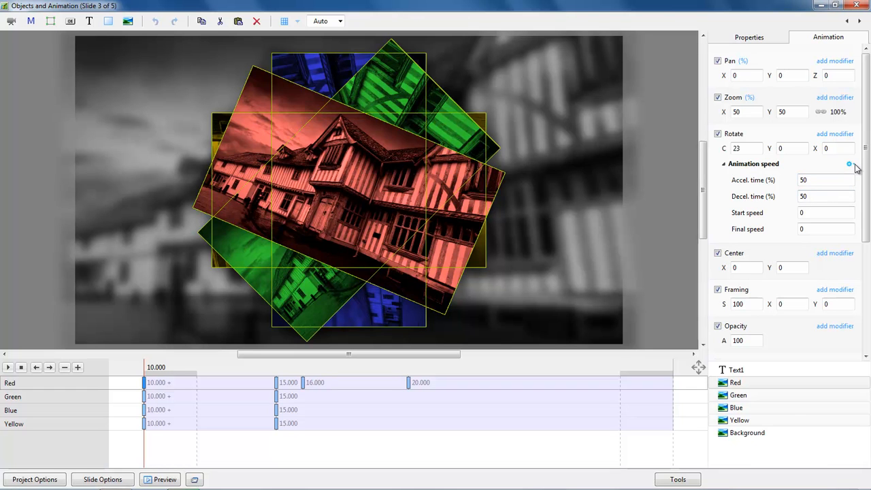
click(724, 165)
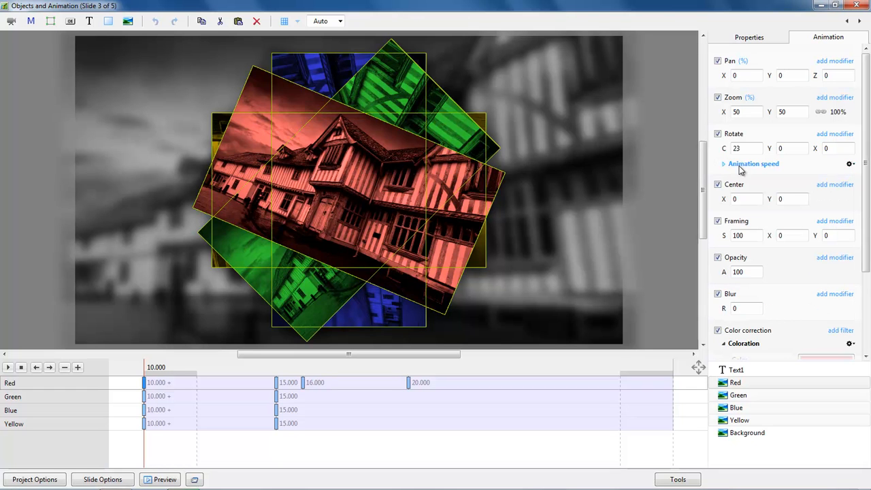
click(145, 399)
click(144, 410)
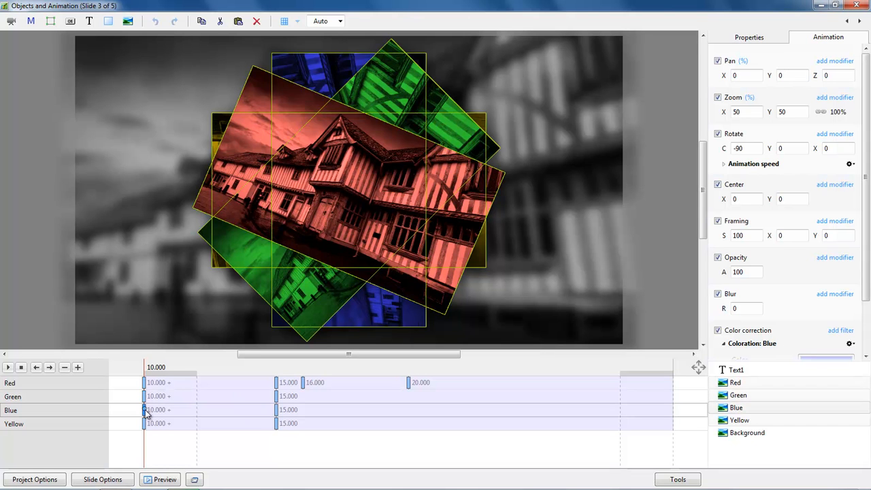
click(145, 424)
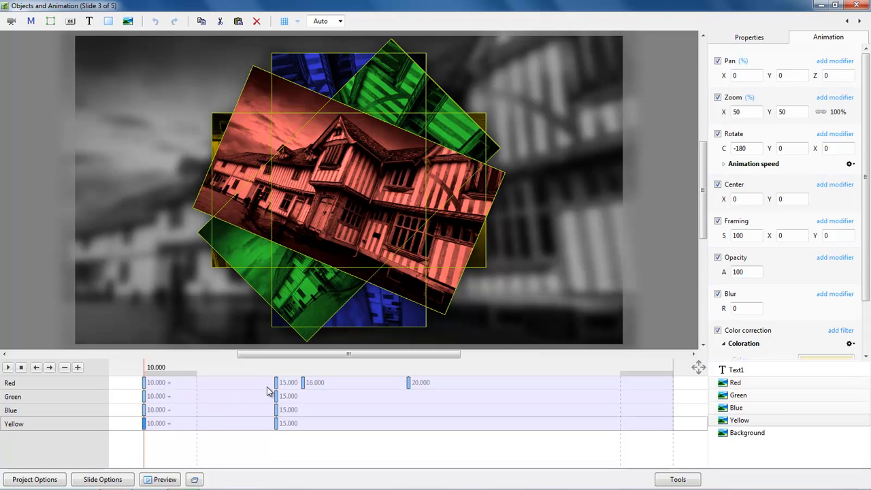
click(303, 385)
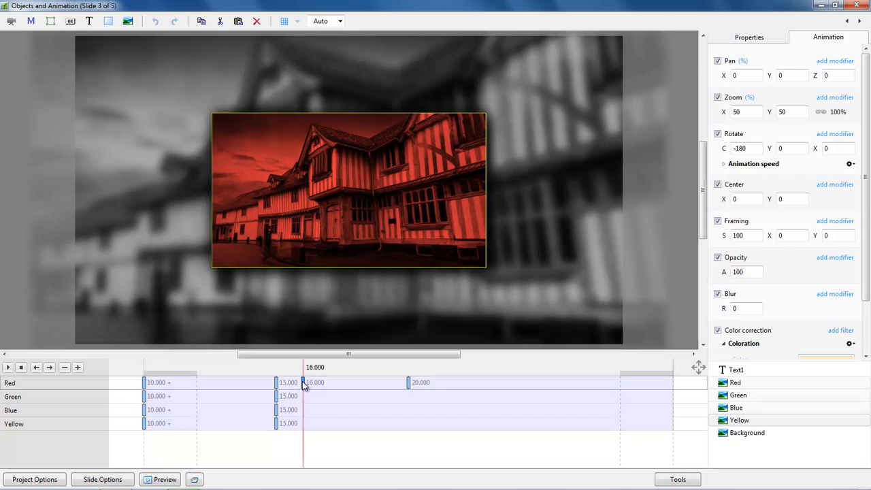
click(277, 383)
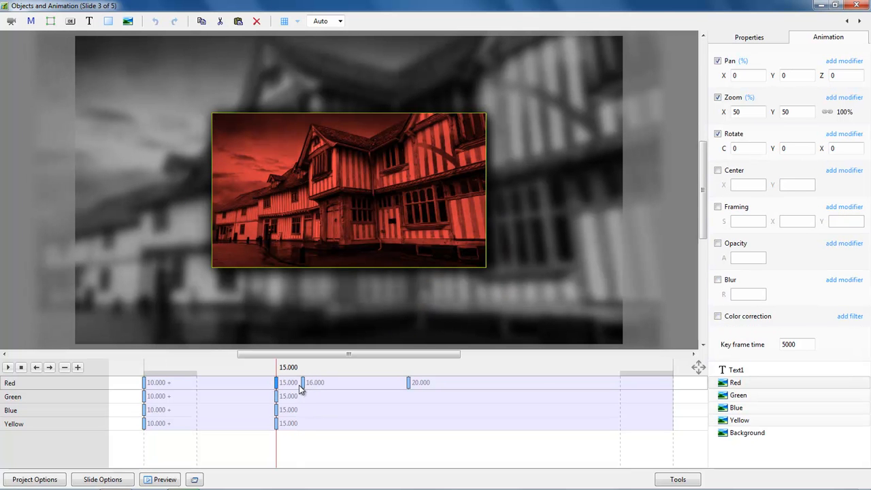
click(302, 385)
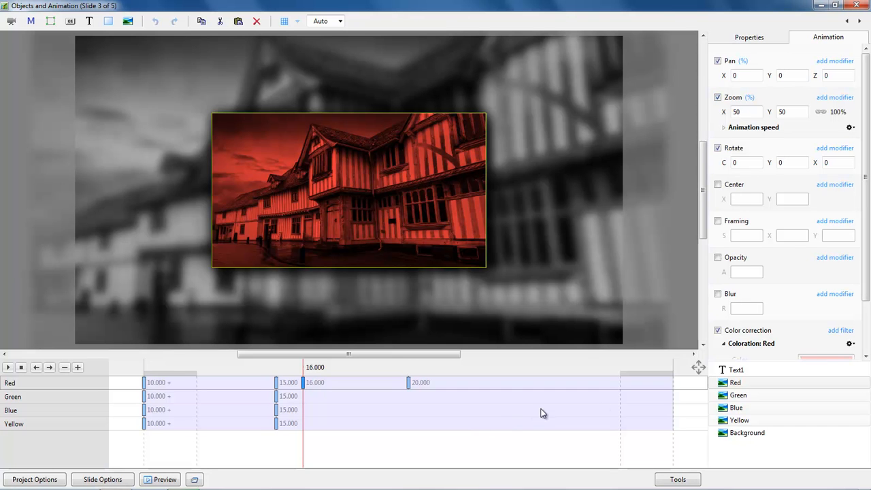
Add Text1 to the selection and check its caption keyframes at 21.500, 24.000 and 25.021 s.
ctrl+click(738, 371)
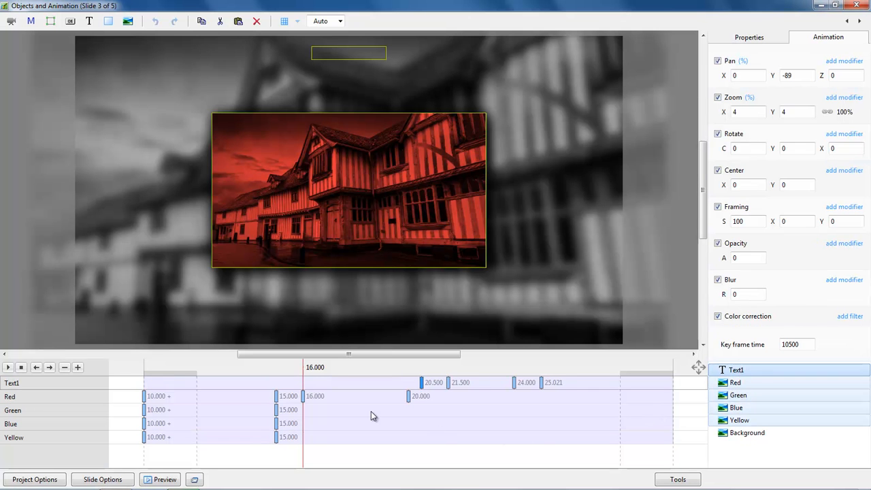
drag(305, 367, 423, 386)
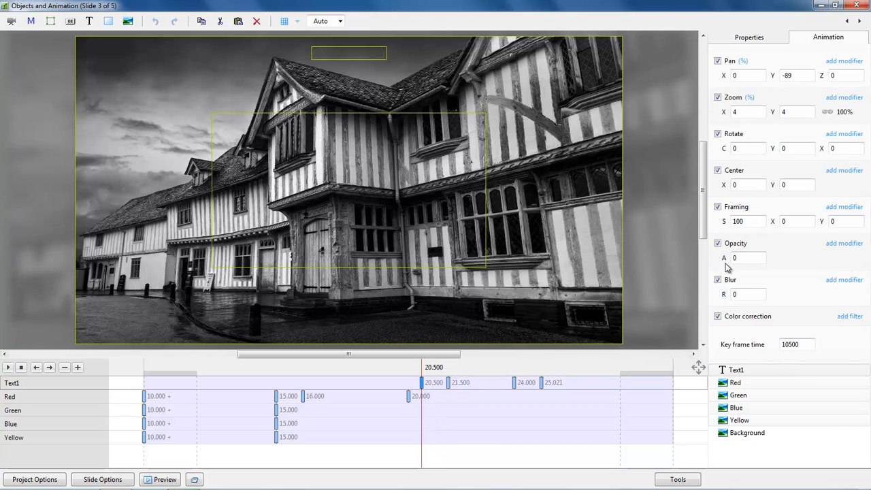
click(449, 383)
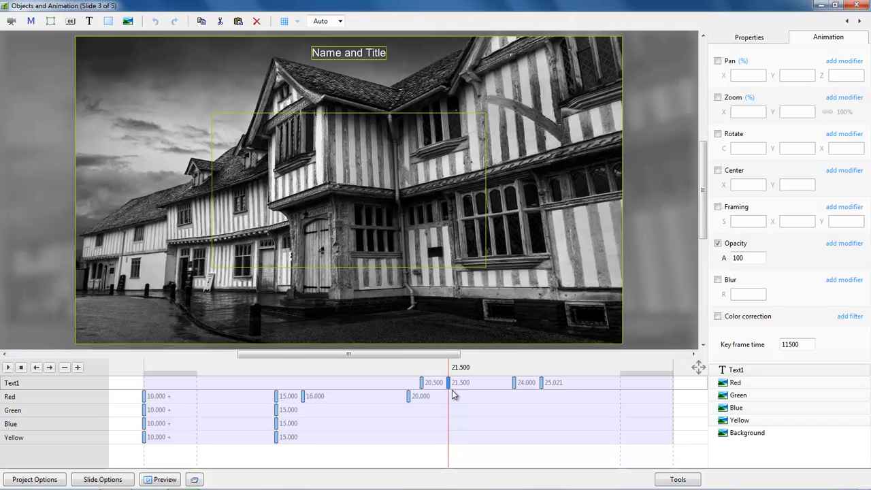
click(516, 385)
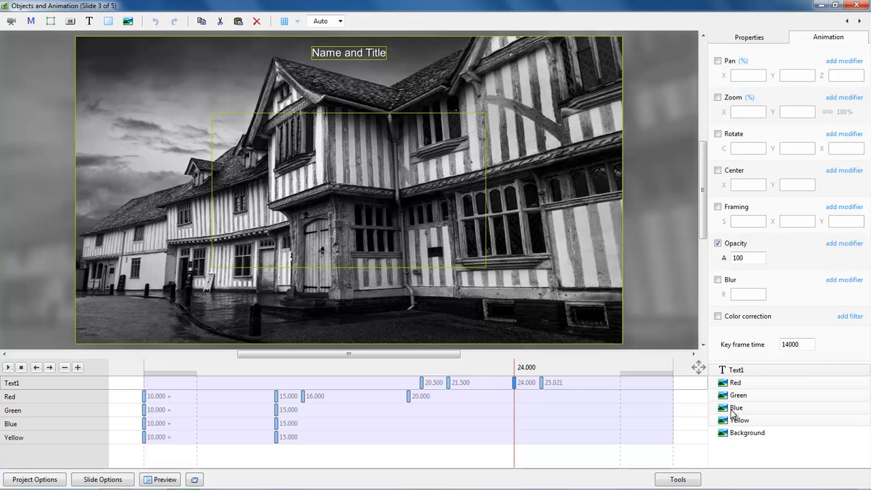
click(541, 384)
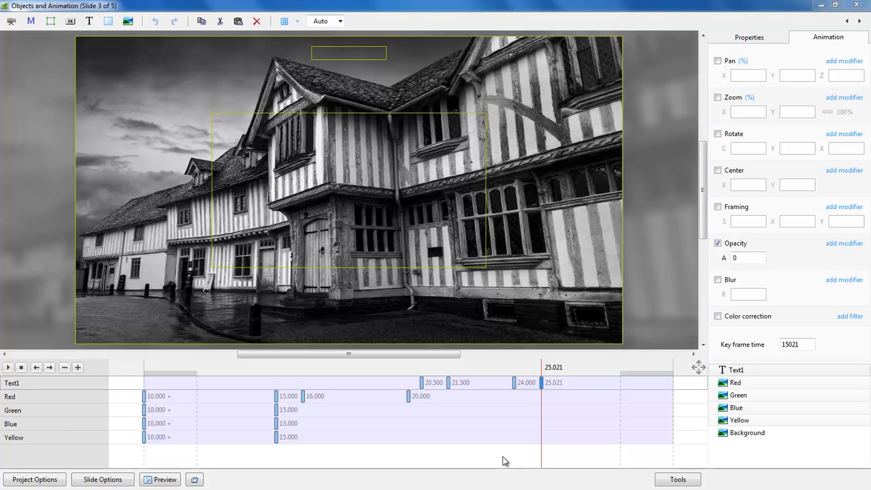
Close slide 3's animation editor and open Objects and Animation for blank slide 5.
click(855, 6)
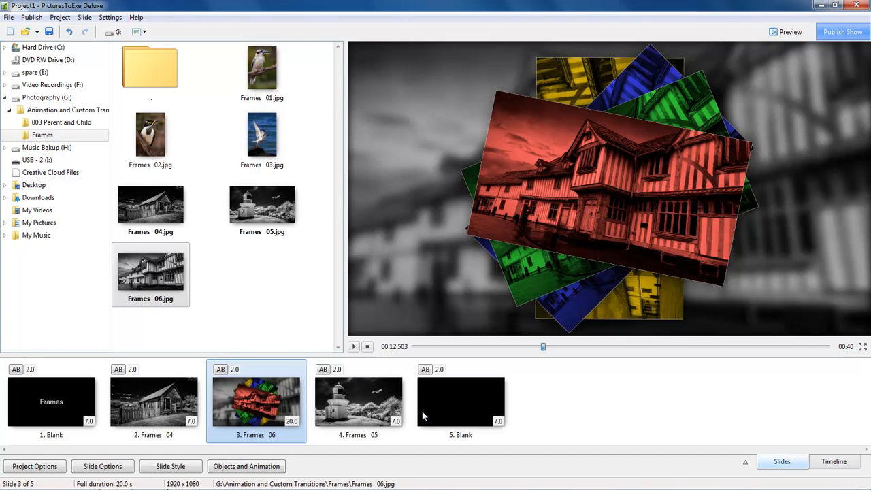
click(446, 402)
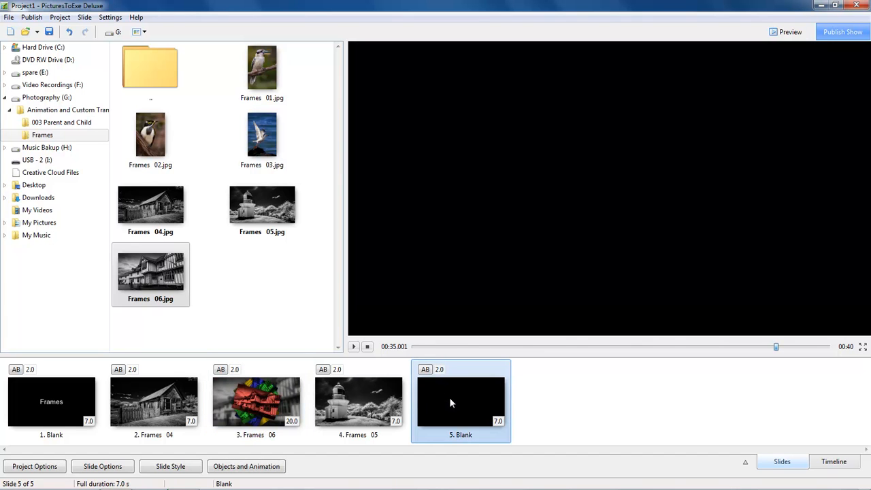
click(262, 468)
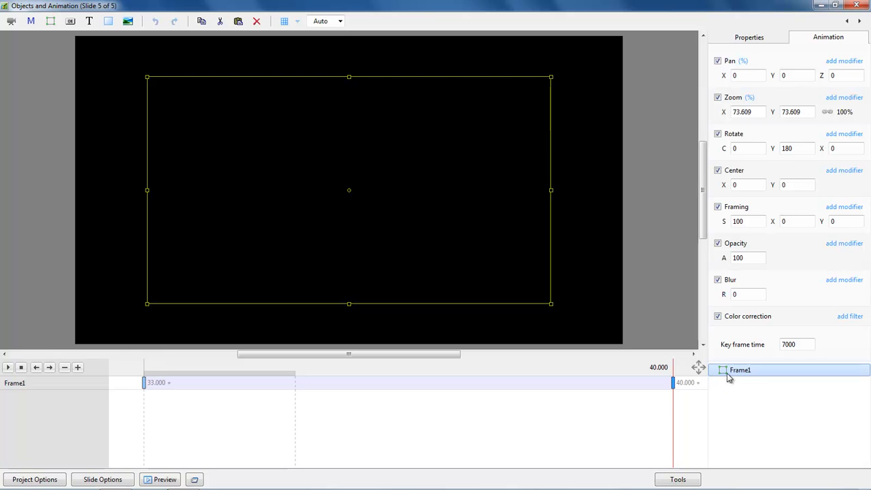
Delete slide 5's old frame and add a new full-screen Frame1 at about 99.6% zoom.
key(Delete)
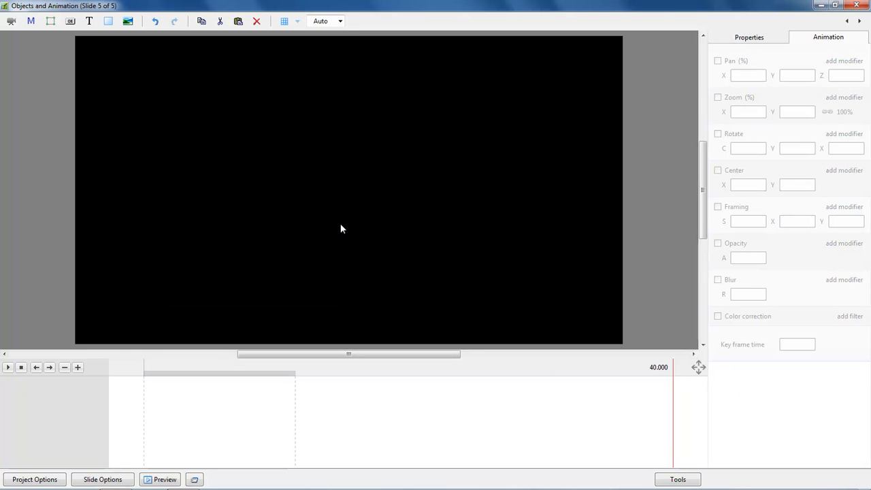
click(50, 21)
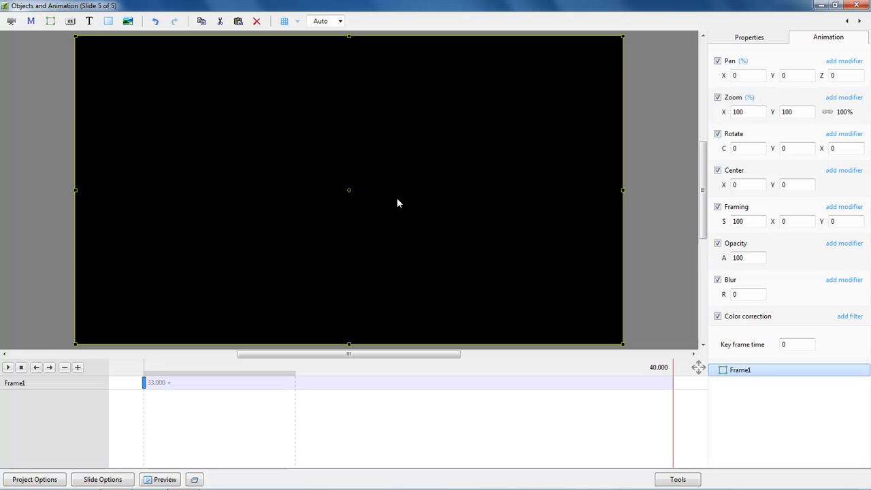
mouse_move(621, 36)
mouse_down()
mouse_move(605, 41)
mouse_move(620, 40)
mouse_up()
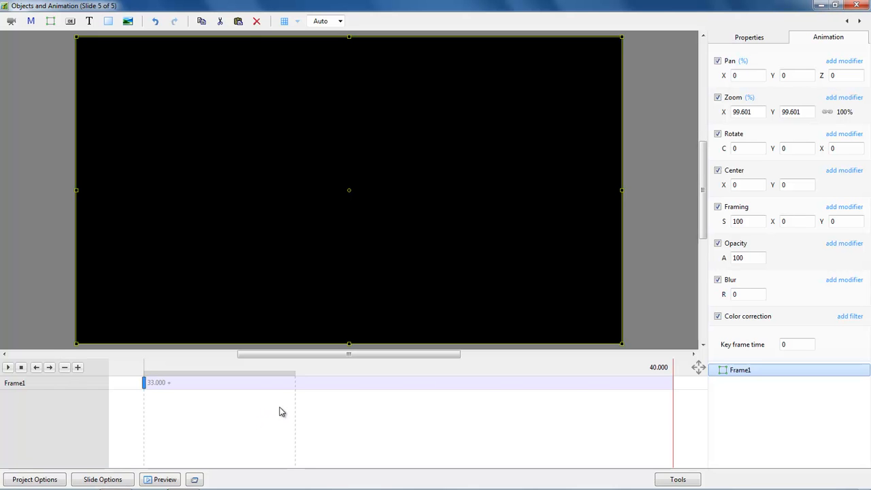
click(369, 409)
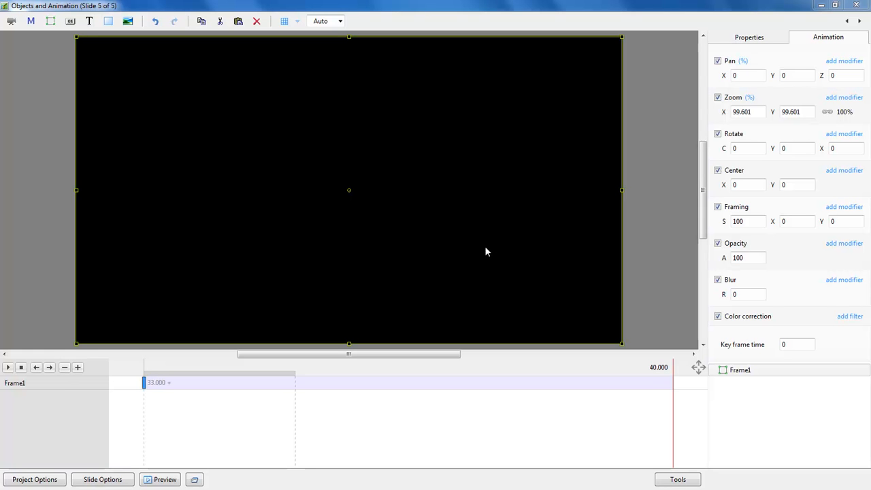
click(739, 372)
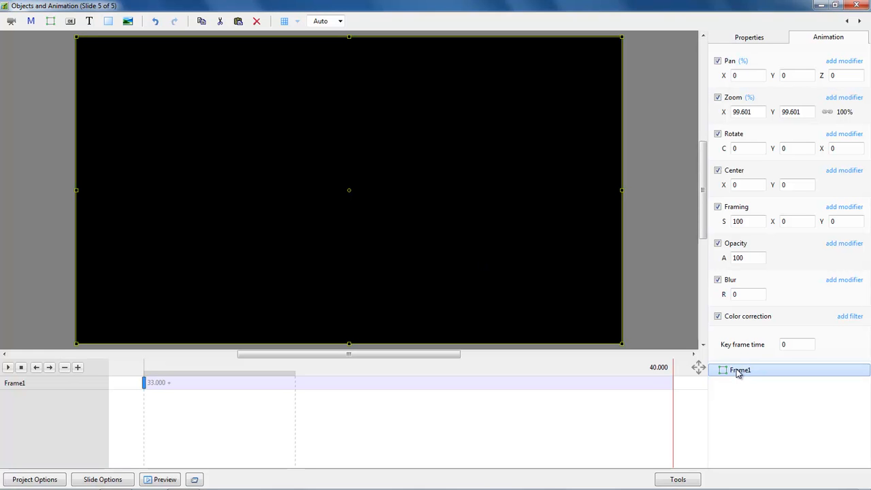
right_click(740, 371)
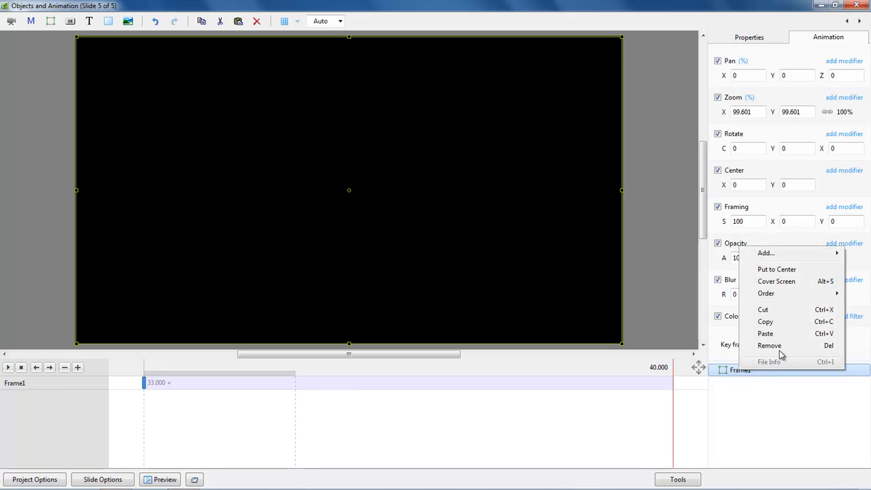
Insert Frames 06 from G:\Animation and Custom Transitions\Frames inside slide 5's Frame1.
mouse_move(764, 253)
click(679, 253)
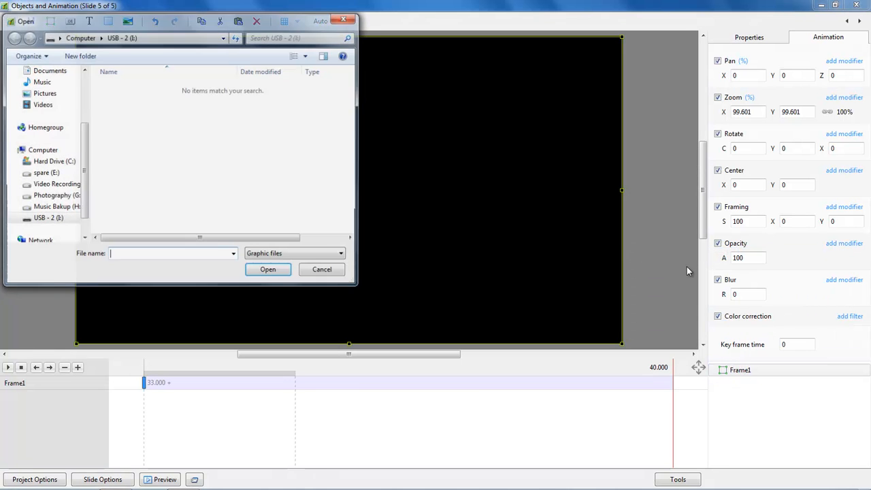
click(61, 196)
double_click(145, 89)
double_click(120, 99)
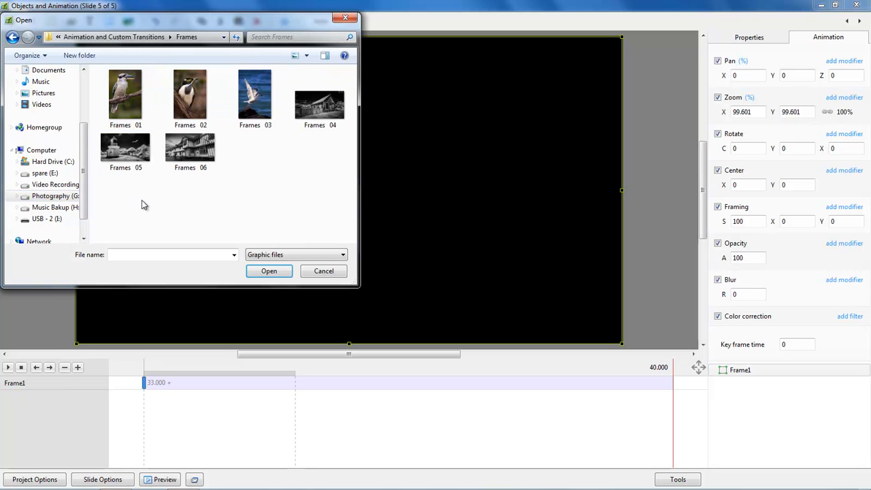
double_click(194, 151)
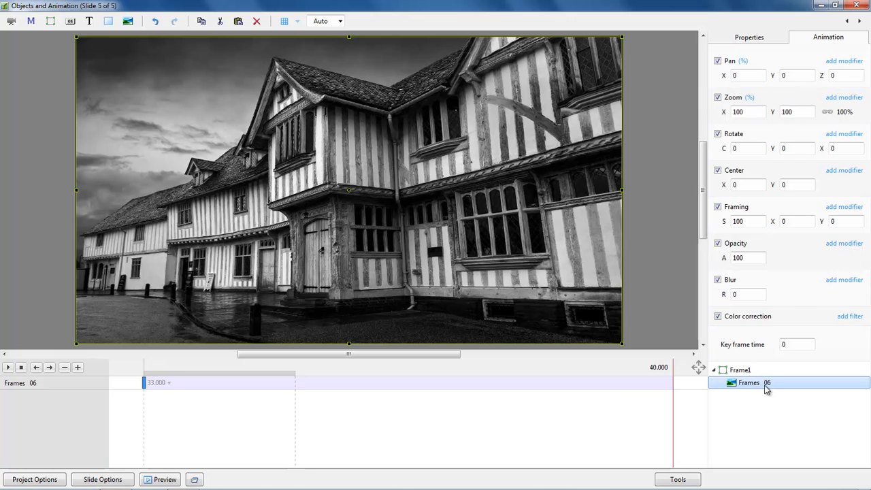
click(738, 371)
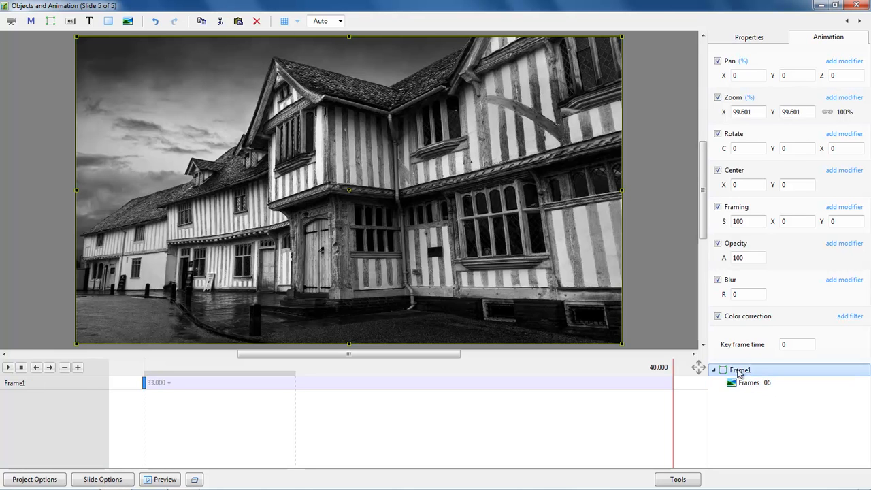
click(746, 385)
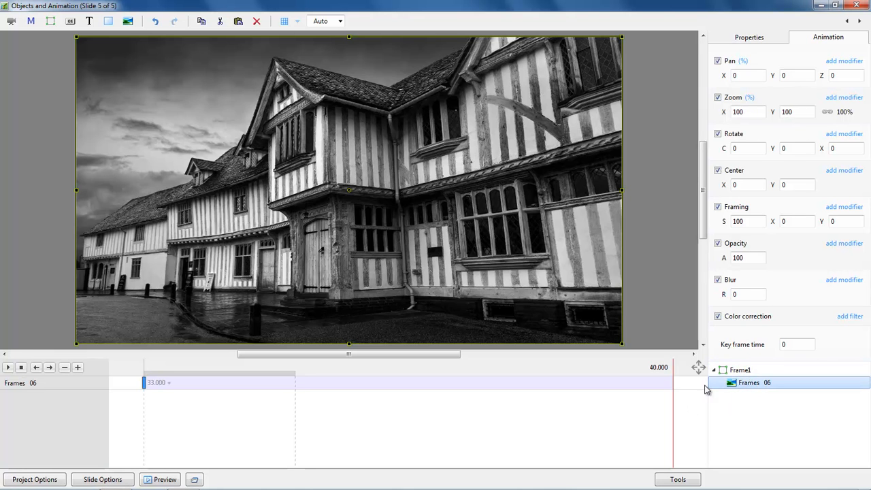
click(740, 370)
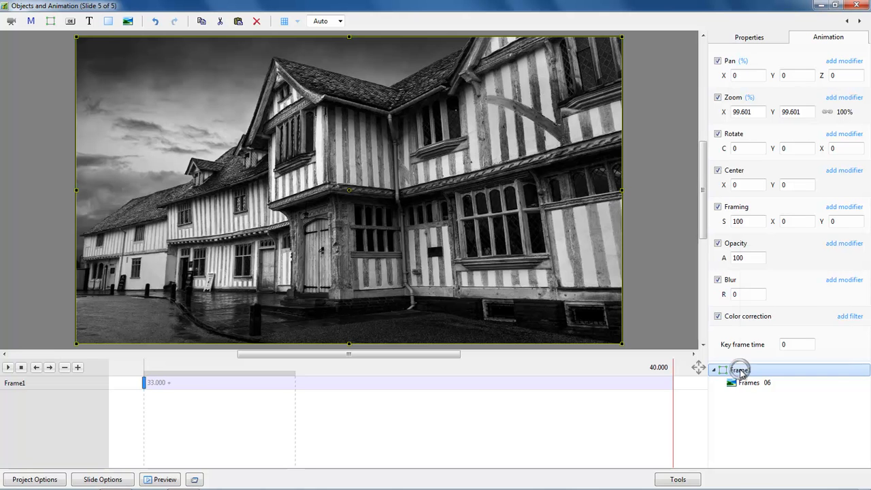
Add a second and third Frames 06 picture inside Frame1.
right_click(748, 371)
mouse_move(766, 252)
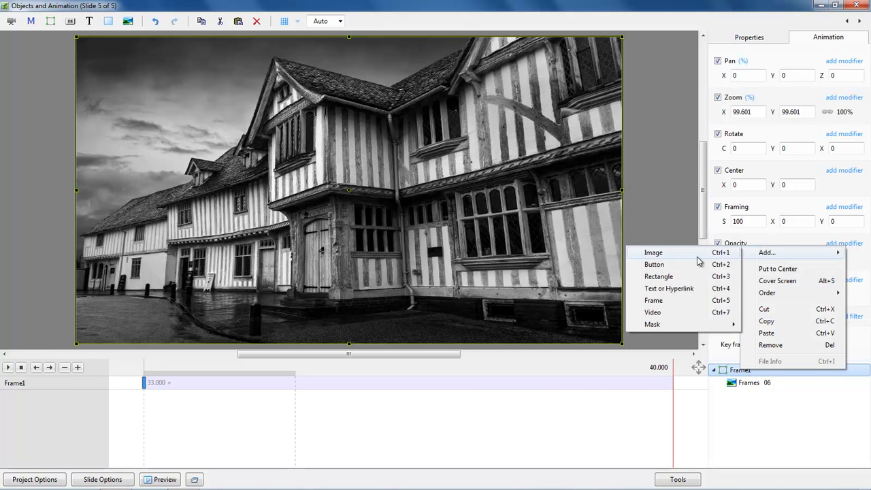
click(690, 254)
double_click(187, 151)
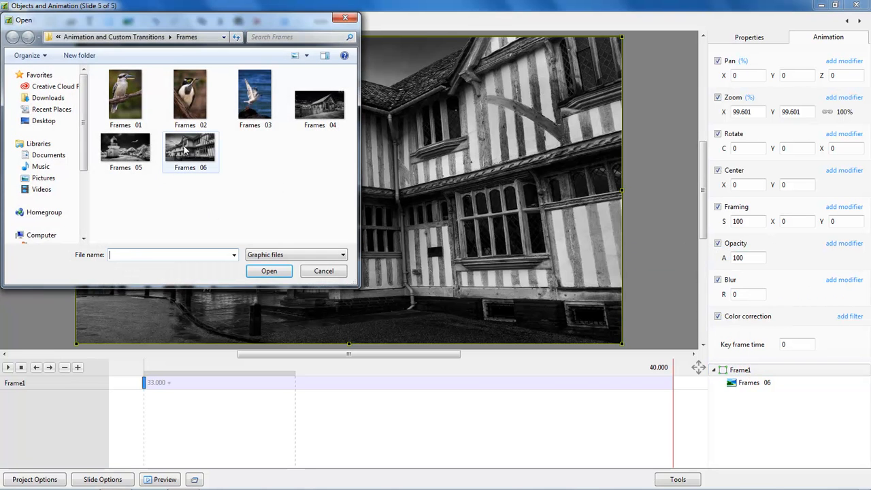
click(737, 371)
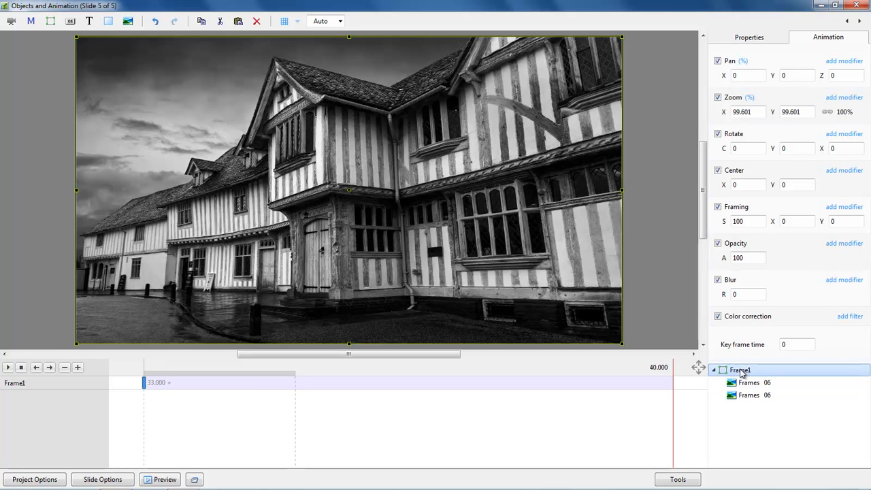
right_click(740, 371)
mouse_move(762, 252)
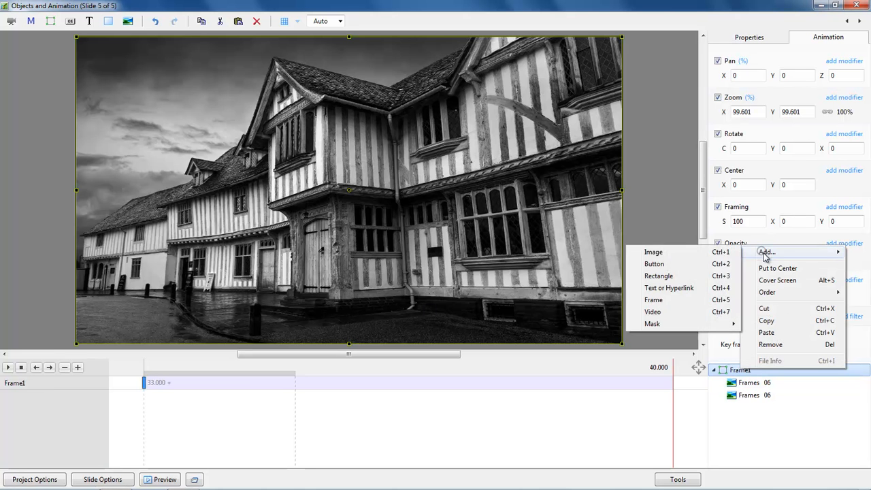
click(659, 252)
double_click(183, 150)
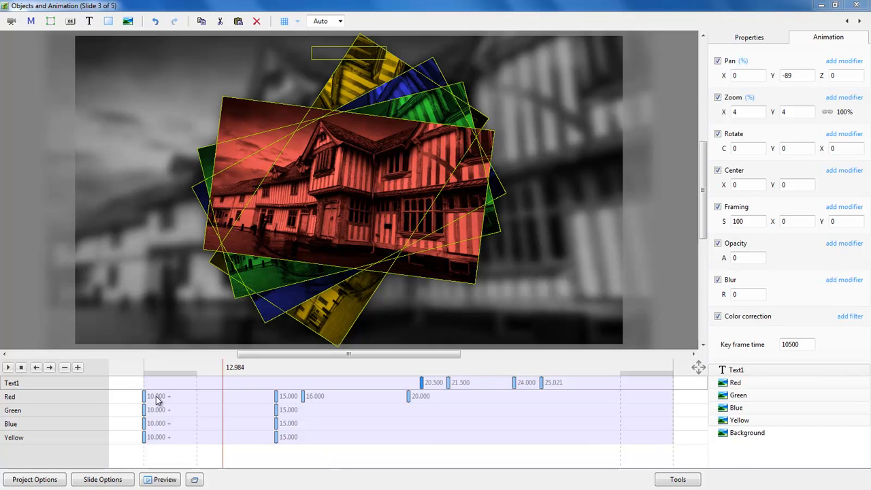
Turn off Show Global Times of Key Frames in Tools, then deselect all objects.
click(677, 481)
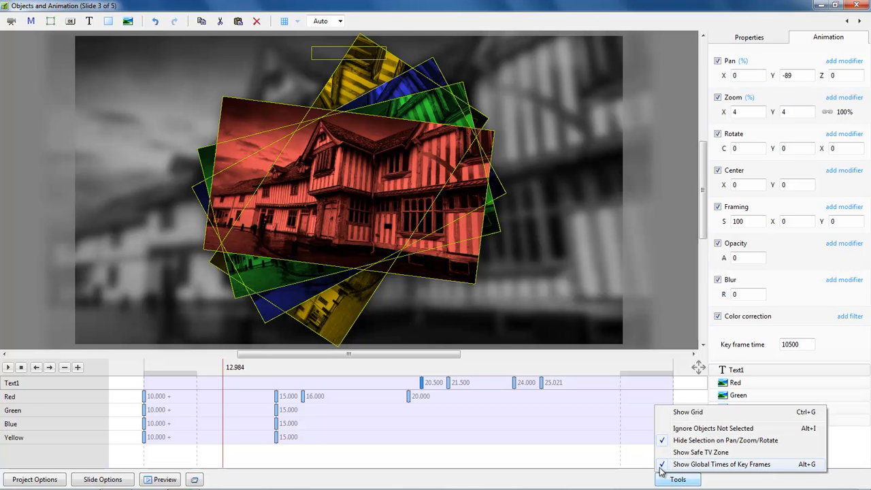
click(704, 465)
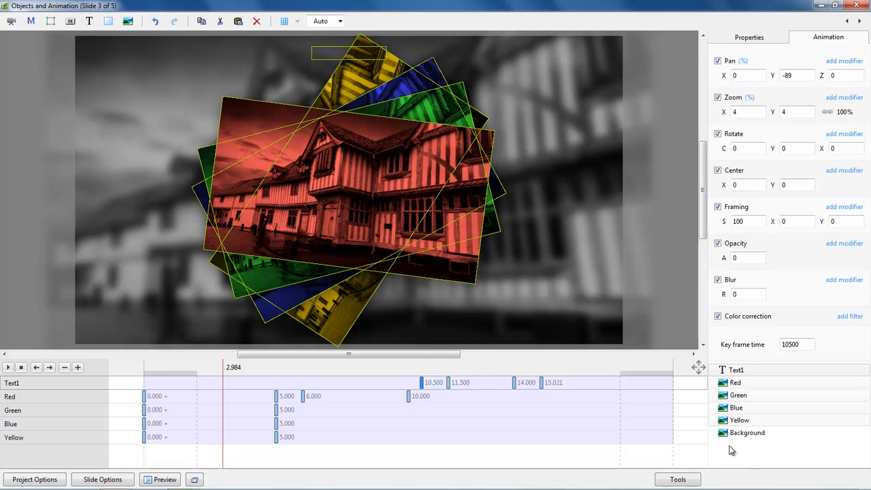
click(785, 452)
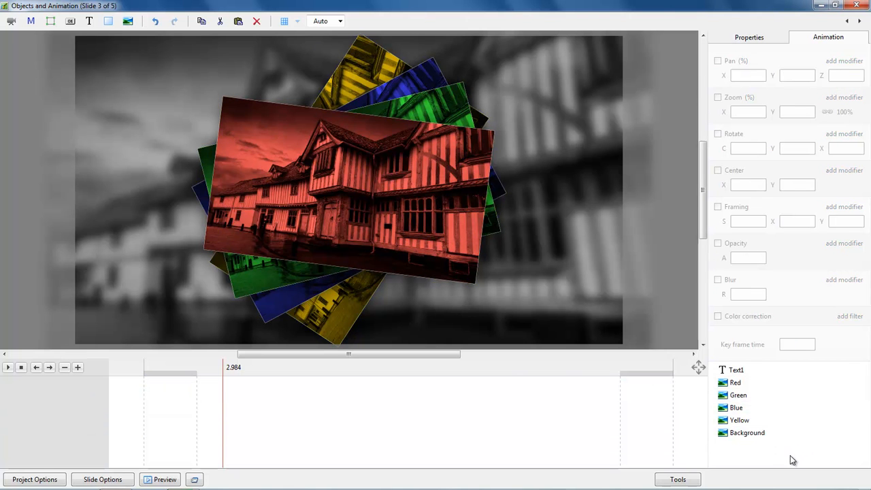
Add a new Frame1 frame object to slide 3.
click(50, 23)
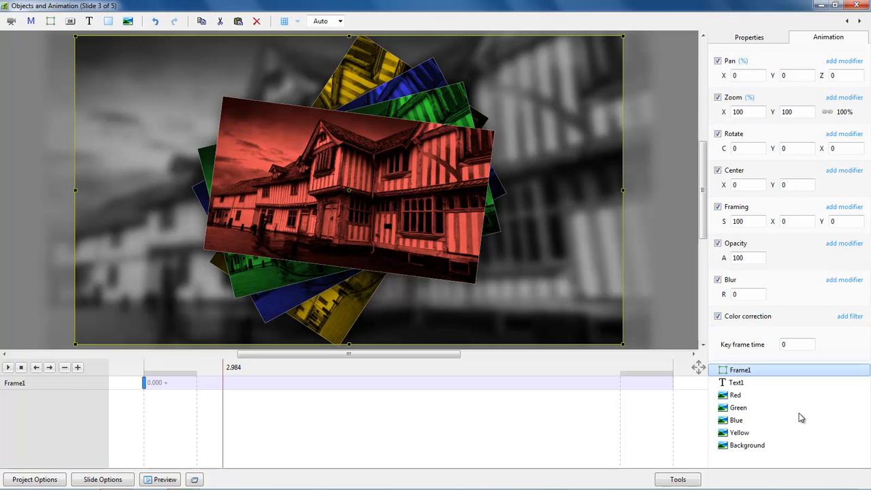
right_click(791, 371)
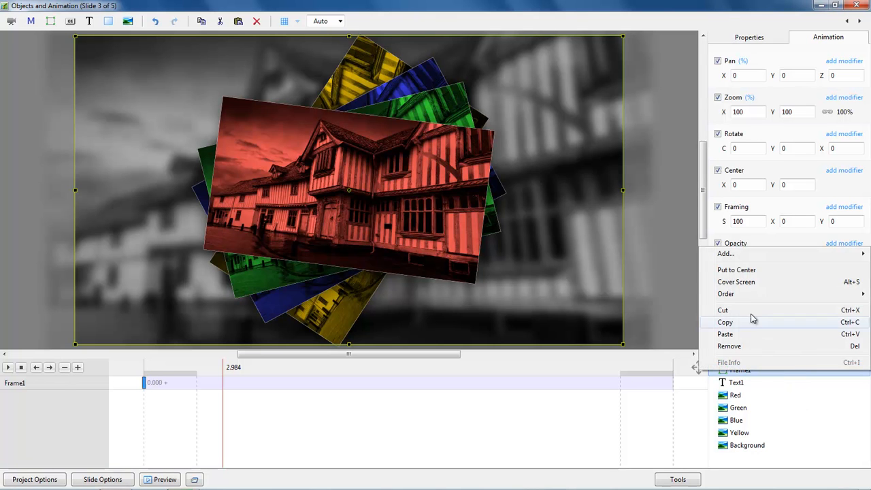
mouse_move(733, 300)
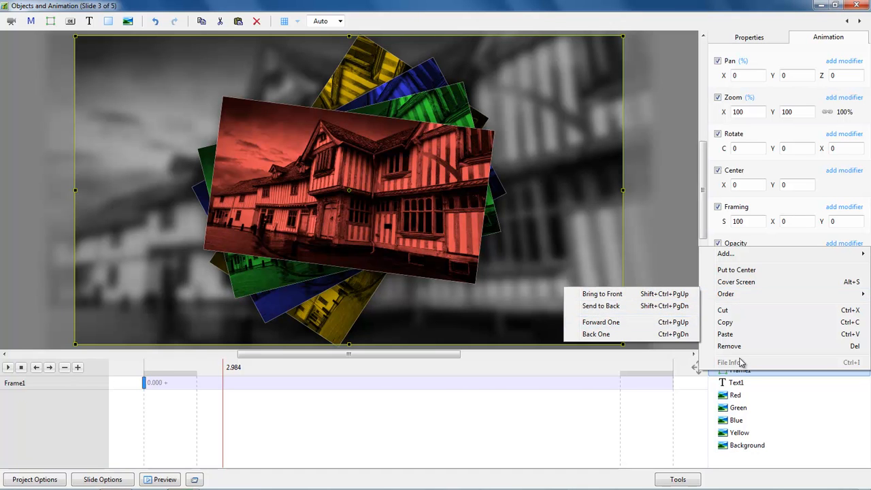
click(774, 376)
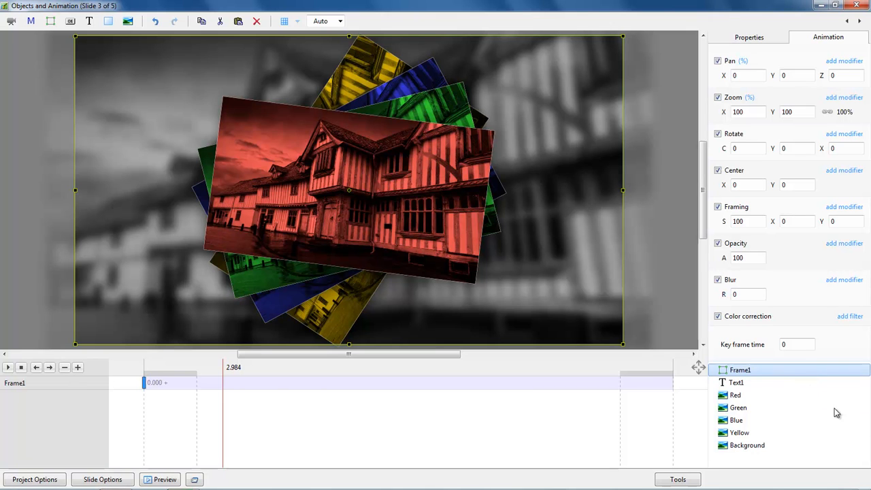
Shift Frame1 through the stacking order with Ctrl+Down and Ctrl+Up.
key(ctrl+Down)
key(ctrl+Down)
key(ctrl+Down)
key(ctrl+Down)
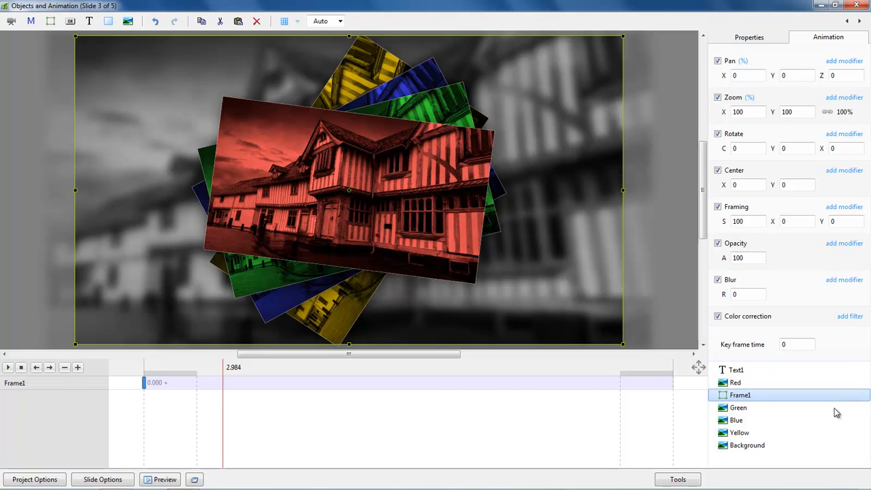
key(ctrl+Down)
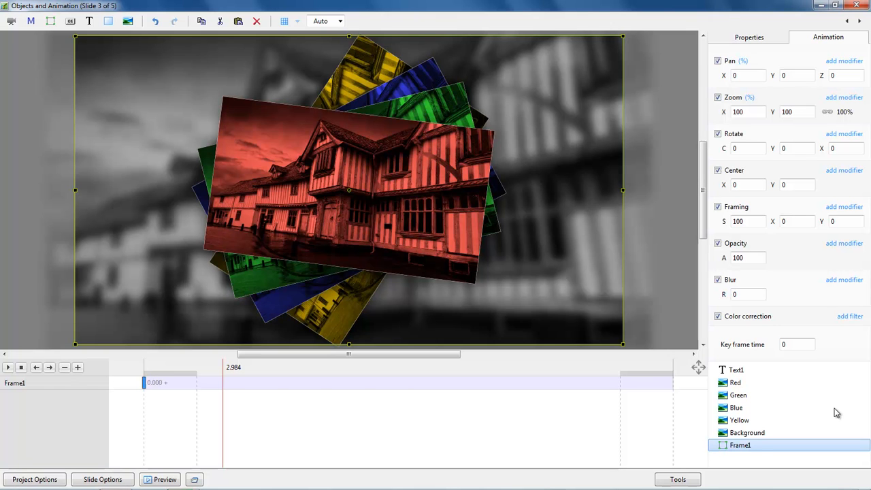
key(ctrl+Up)
key(ctrl+Up)
key(ctrl+Up)
key(ctrl+Up)
key(ctrl+Up)
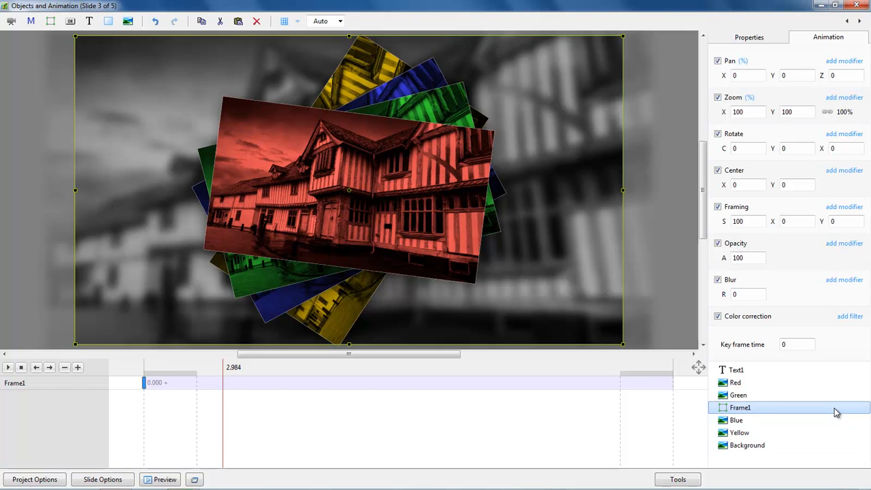
key(ctrl+Up)
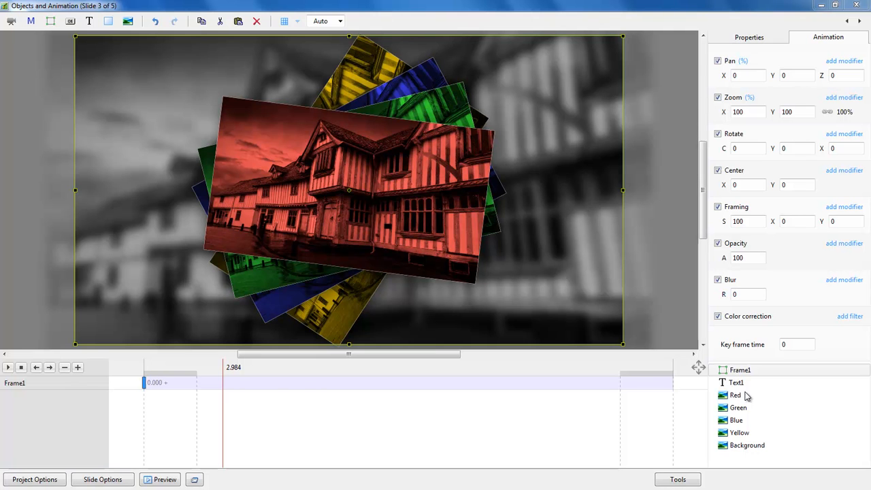
Select the Red, Green, Blue and Yellow photos and cut them.
click(736, 397)
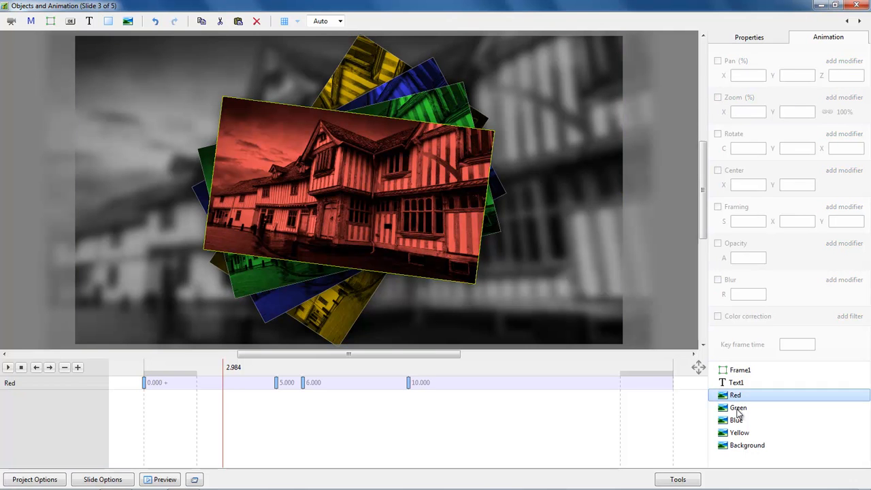
ctrl+click(738, 410)
ctrl+click(737, 422)
ctrl+click(739, 432)
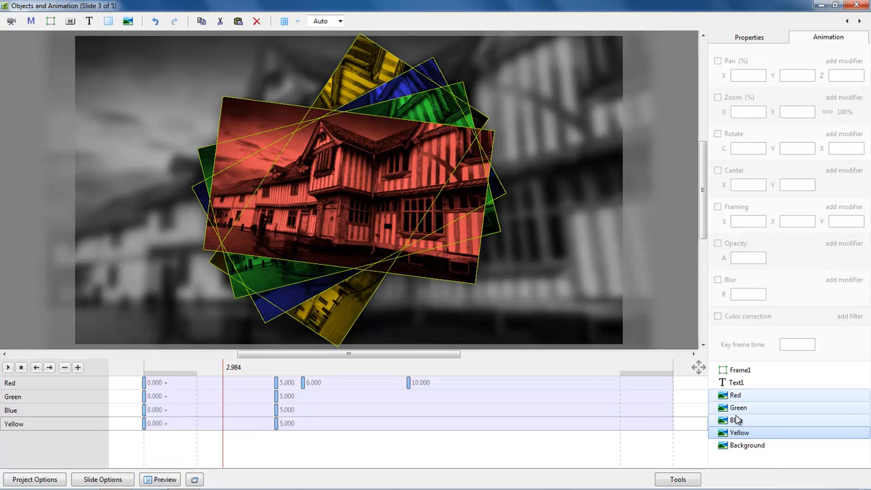
right_click(738, 419)
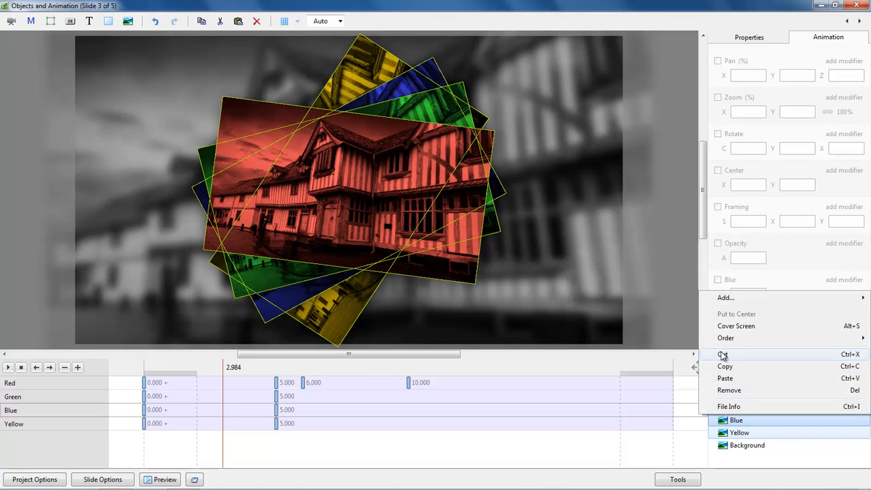
click(722, 355)
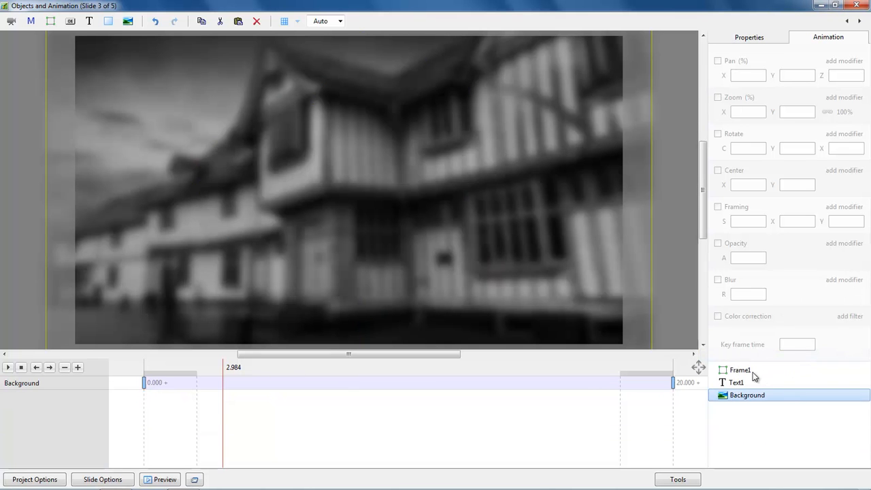
Paste the four coloured photos inside Frame1, then add Frame1 to the selection.
click(739, 372)
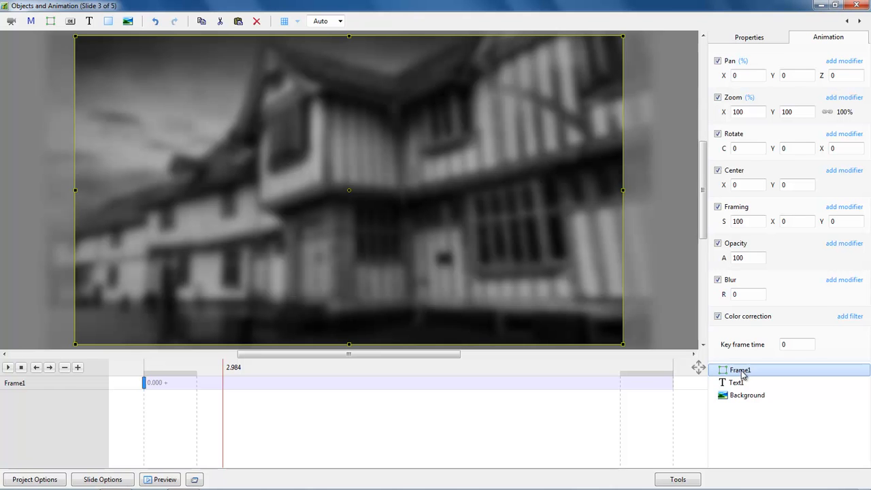
right_click(743, 372)
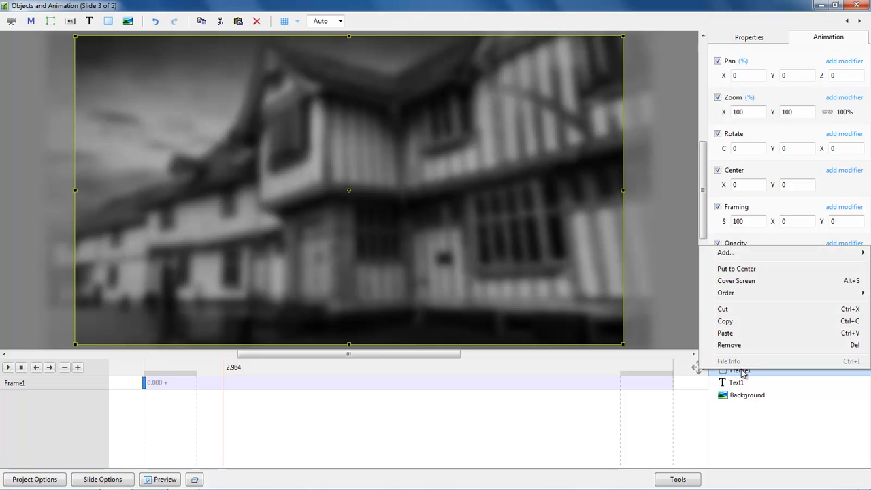
click(725, 333)
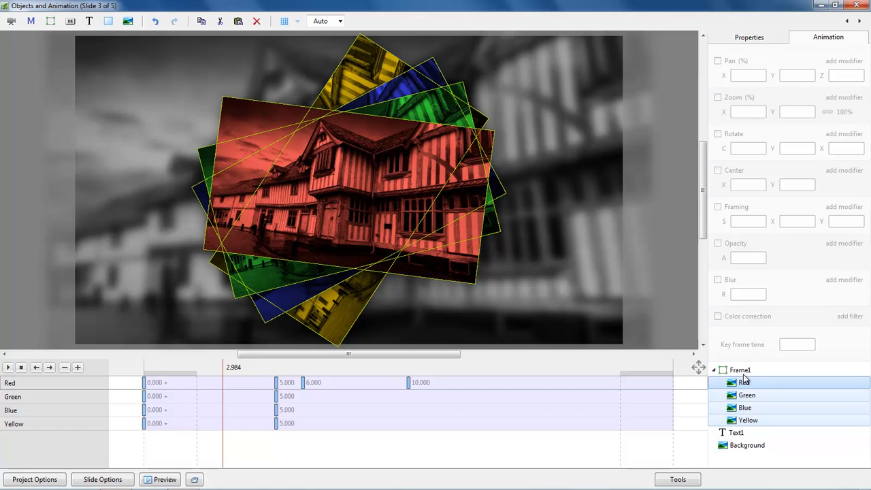
ctrl+click(740, 371)
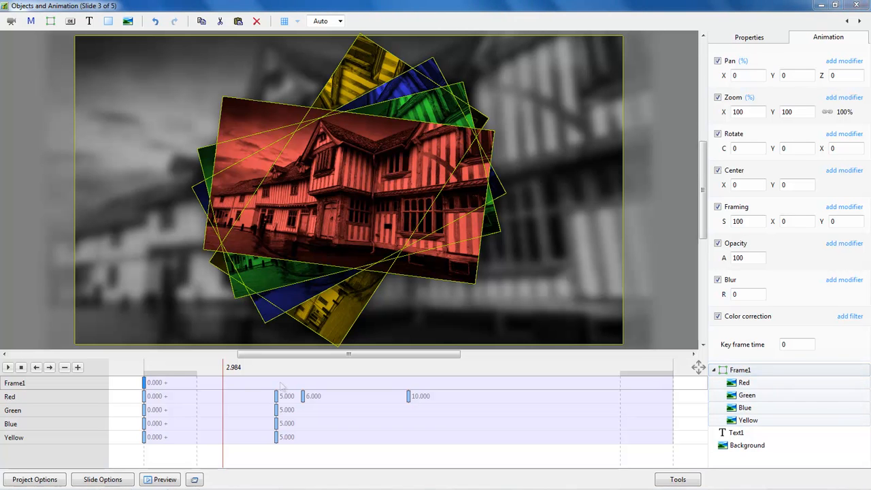
Move Frame1's first keyframe to 10.000 s and set its Zoom X to 85.
drag(271, 383, 409, 402)
click(408, 400)
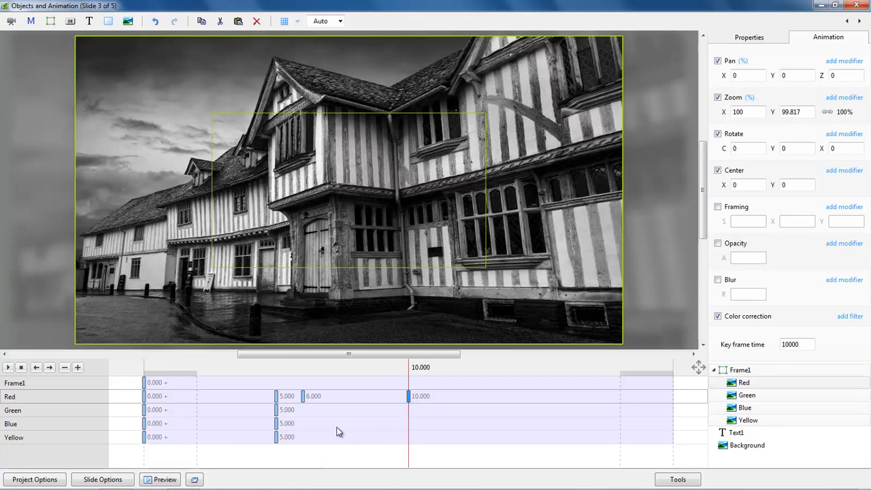
drag(145, 385, 408, 394)
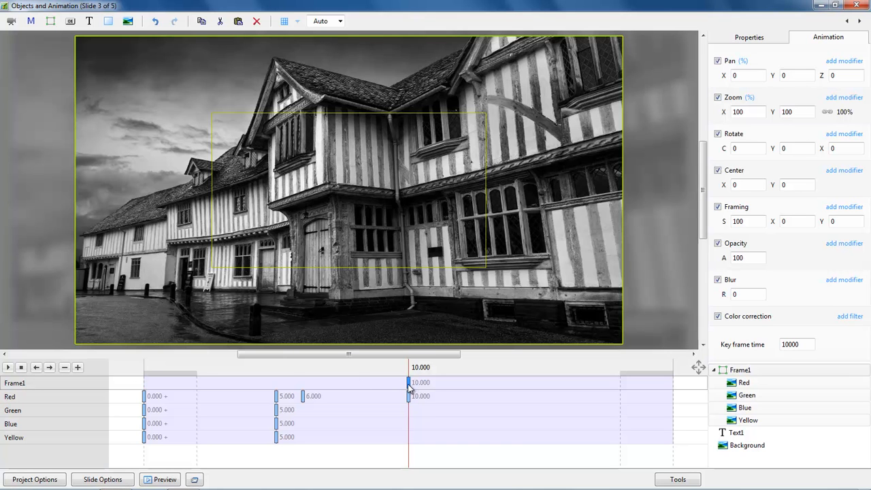
double_click(755, 112)
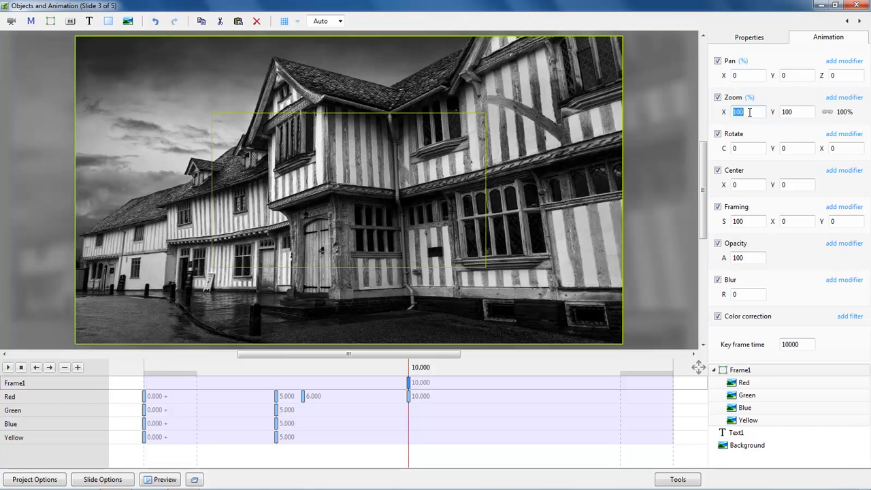
text(85)
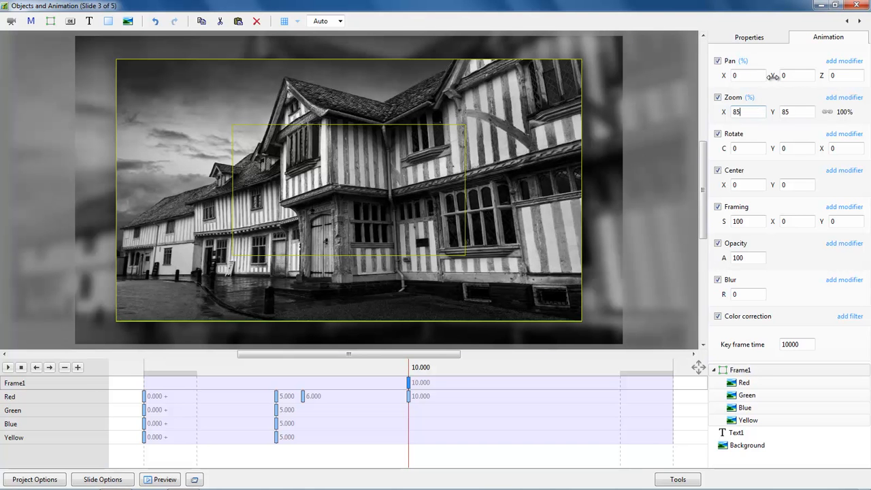
Set Frame1's Pan Y to 3 at the 10 s keyframe and replay the animation from the start.
drag(770, 72, 781, 77)
drag(360, 387, 450, 385)
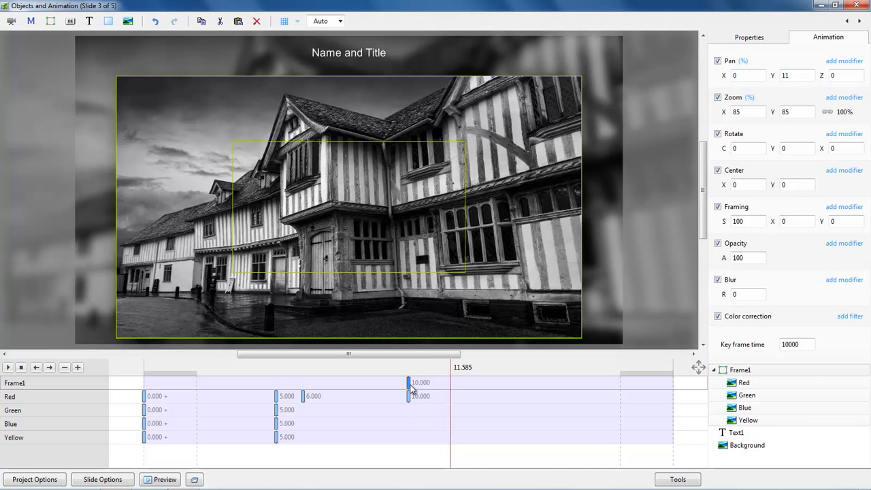
click(409, 383)
drag(772, 75, 770, 77)
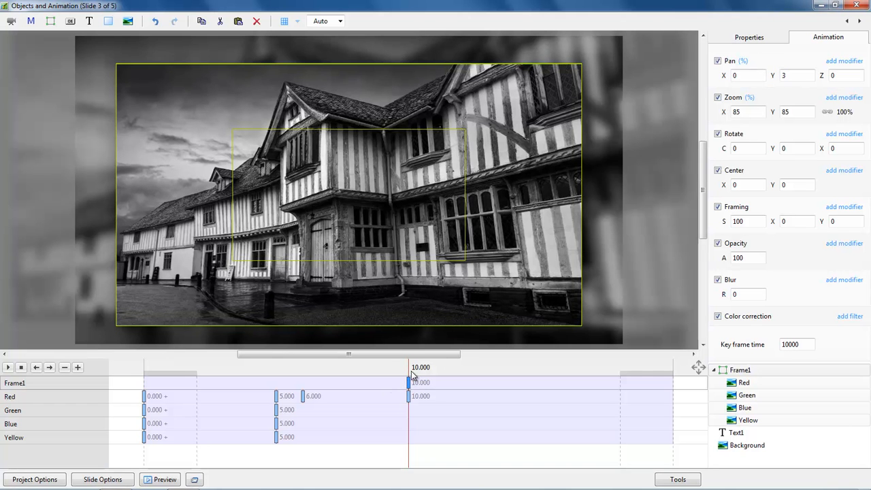
drag(410, 370, 420, 368)
drag(436, 371, 408, 373)
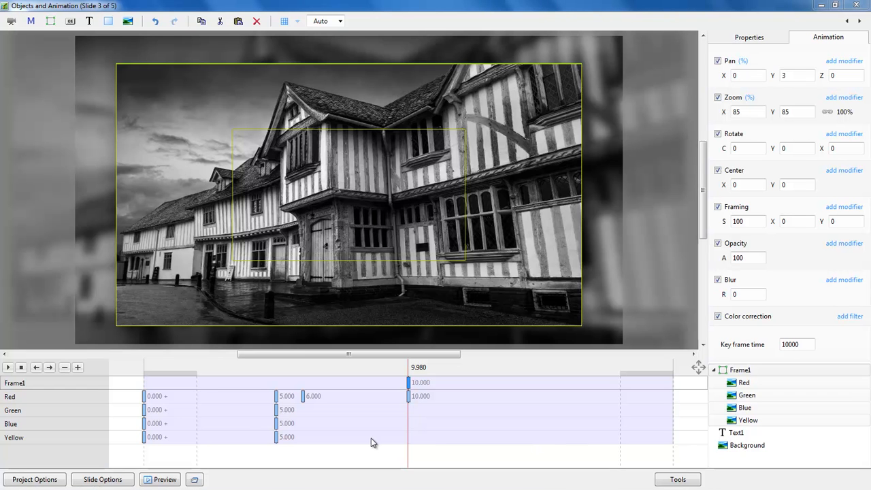
click(144, 400)
click(8, 366)
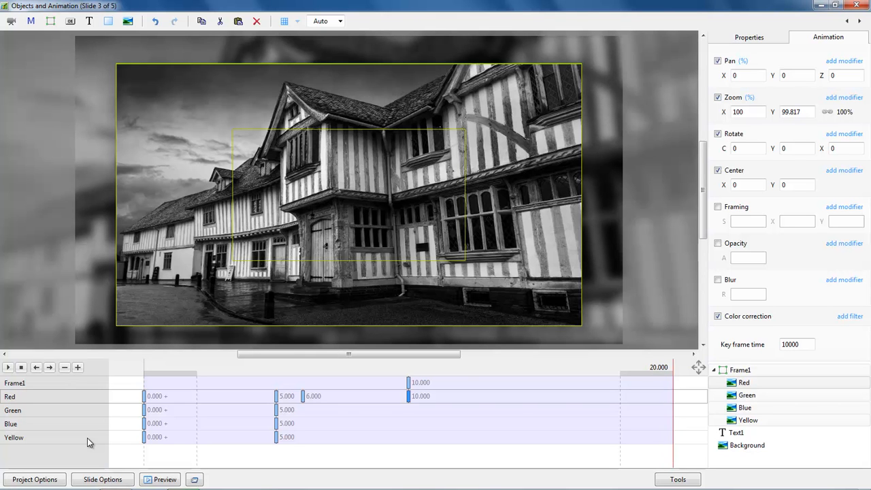
At the Red photo's 10-second keyframe, reset its horizontal pan to 0.
click(408, 398)
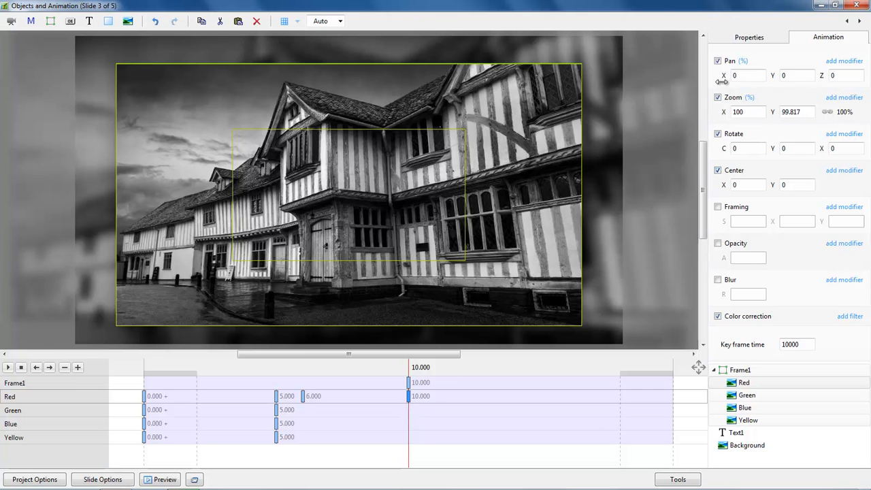
drag(721, 81, 816, 86)
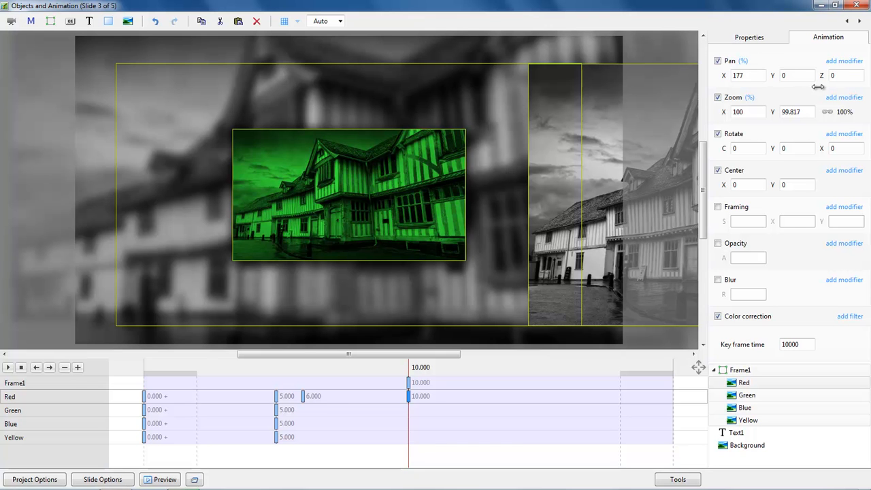
double_click(725, 74)
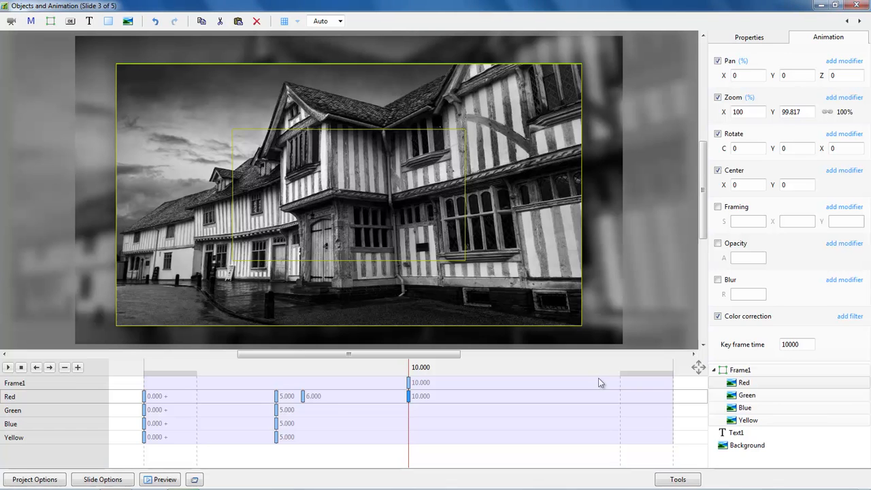
Add Frame1 keyframes at about 16.05 s and at 19.980 s.
click(408, 382)
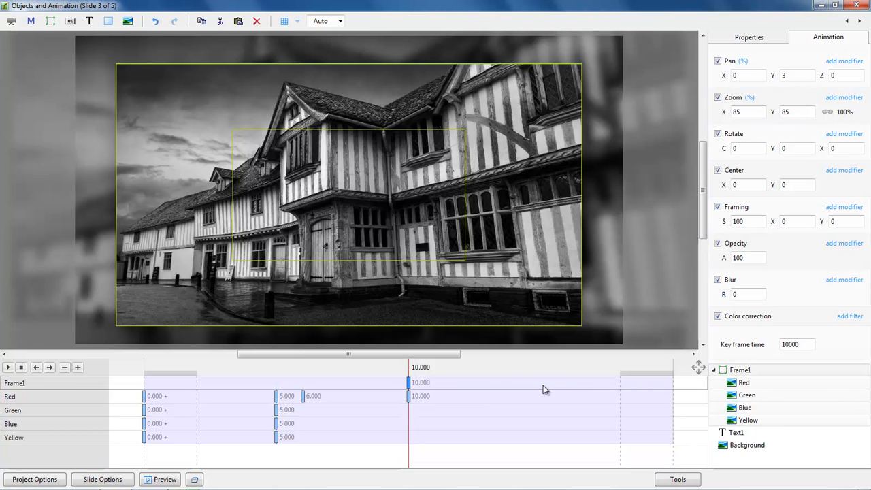
click(568, 384)
double_click(565, 383)
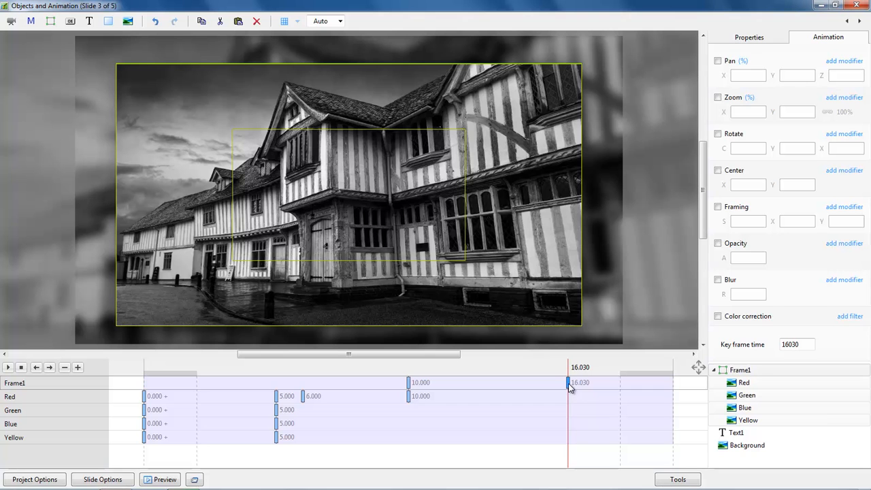
drag(570, 384, 621, 389)
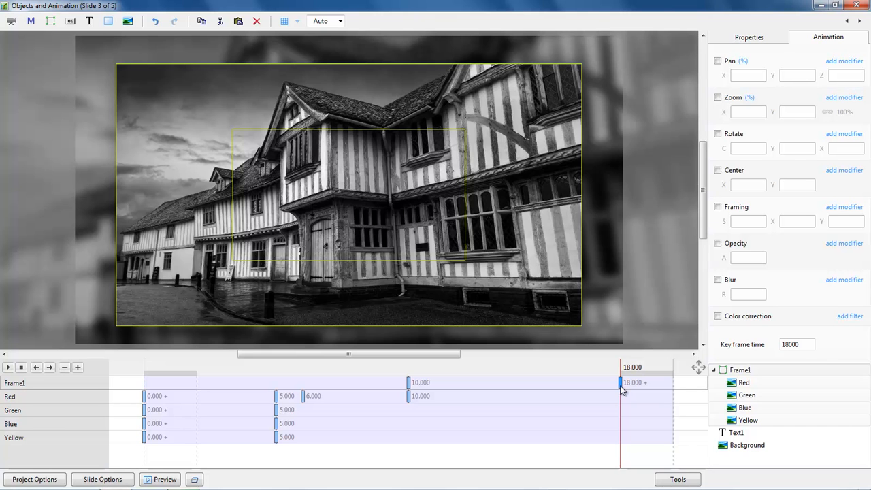
drag(620, 389, 568, 386)
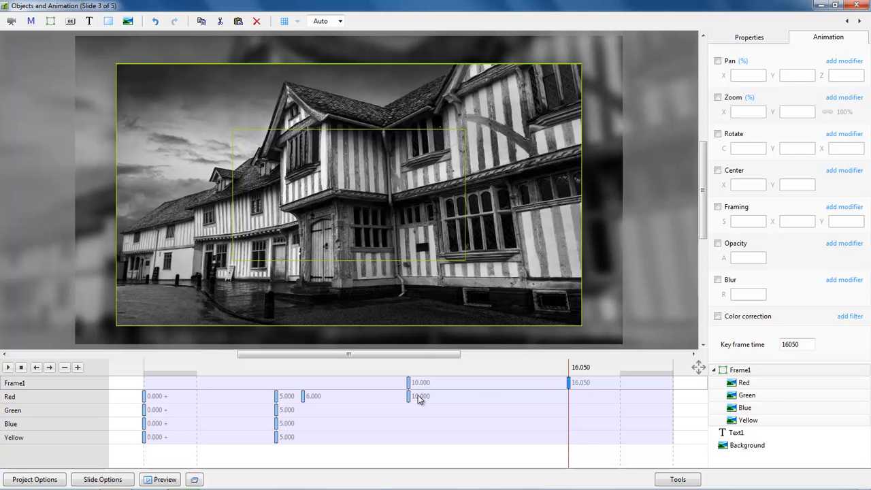
click(673, 389)
key(Insert)
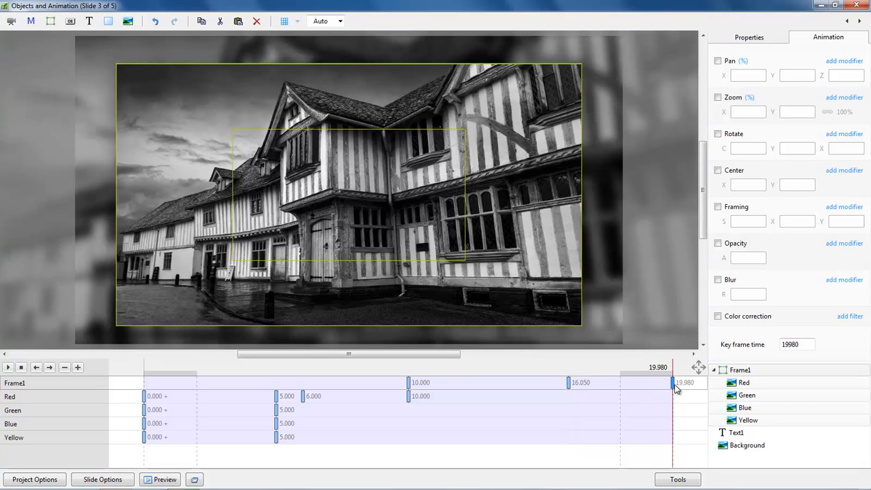
At 50% preview scale, set Frame1's final keyframe to Pan 199, -110 and Rotate -16, -42.
click(340, 21)
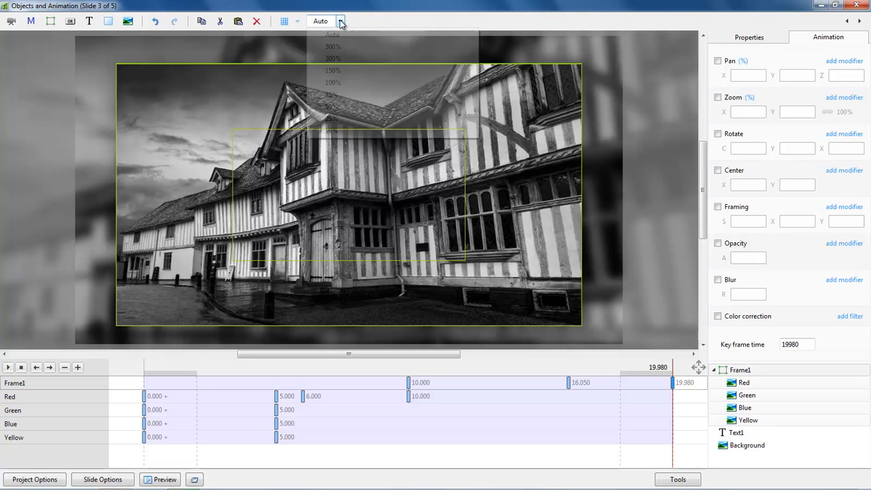
click(332, 109)
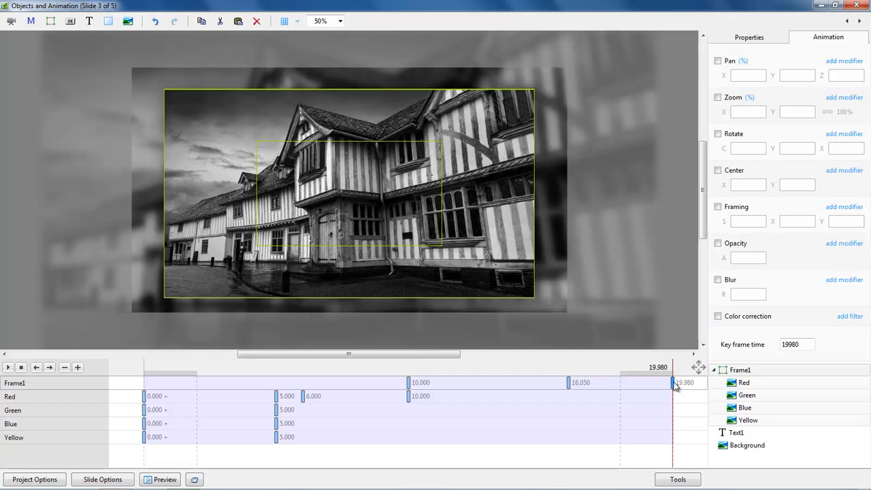
click(718, 61)
drag(718, 79, 768, 82)
click(717, 134)
mouse_move(723, 148)
mouse_down()
mouse_move(712, 149)
mouse_move(715, 162)
mouse_up()
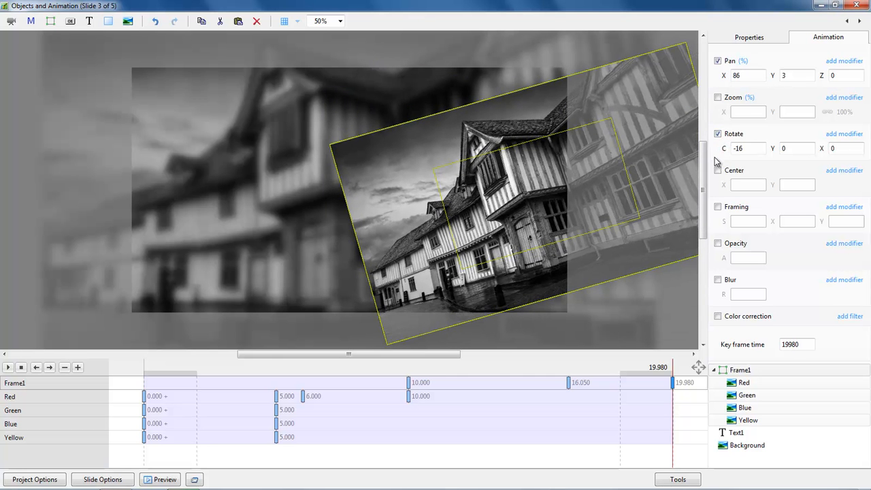
drag(772, 150, 752, 144)
drag(721, 75, 760, 75)
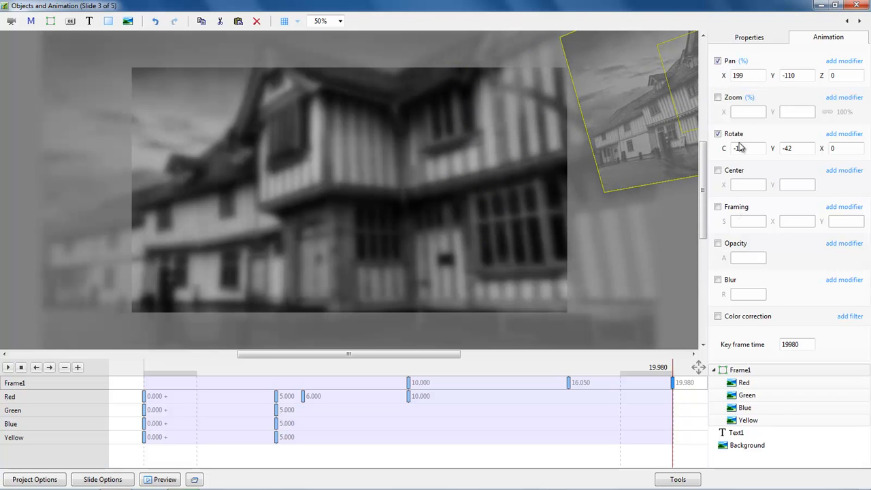
click(856, 6)
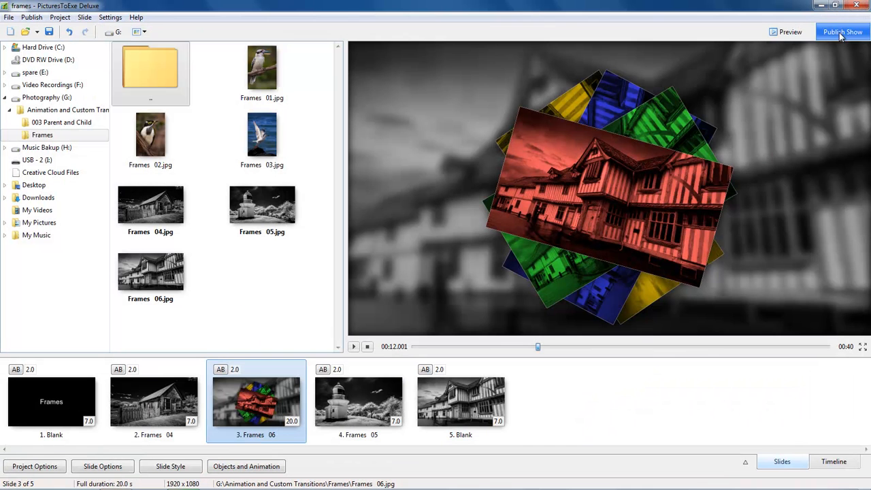
click(164, 400)
click(353, 346)
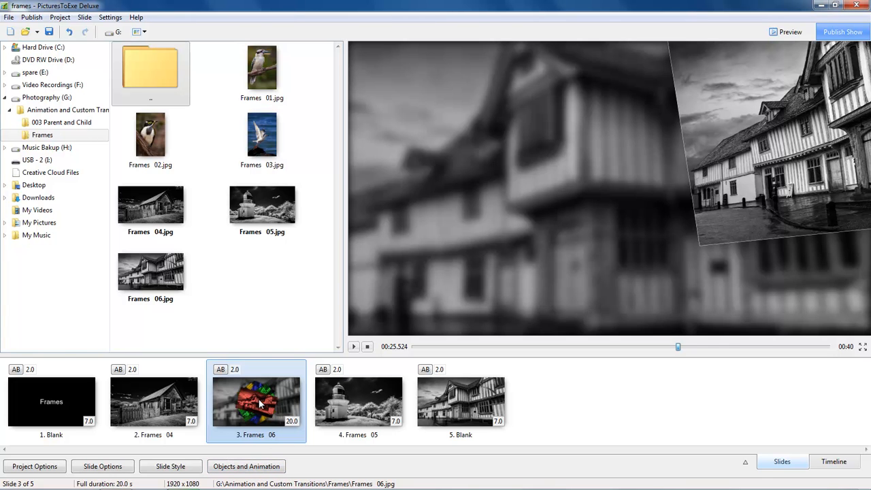
click(250, 470)
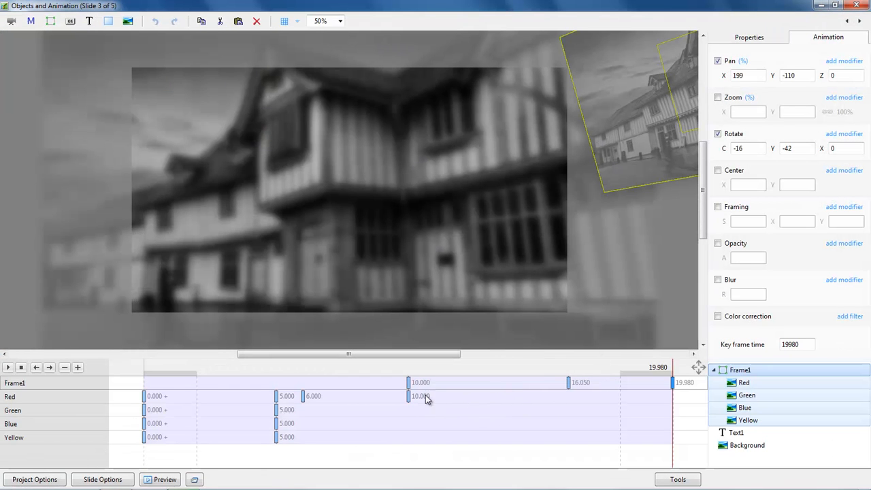
Enable Pan, Zoom and Rotate on Frame1's 16.050 keyframe to hold Pan Y 3, 85% zoom and no rotation.
click(409, 383)
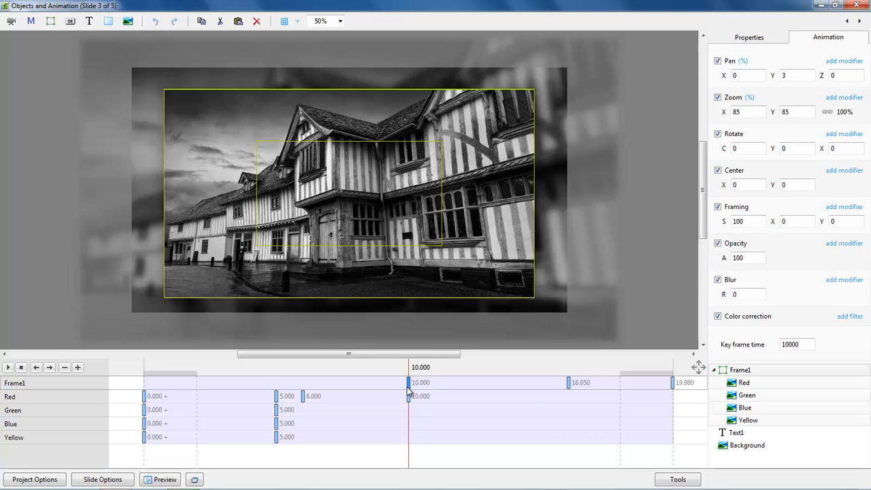
click(569, 383)
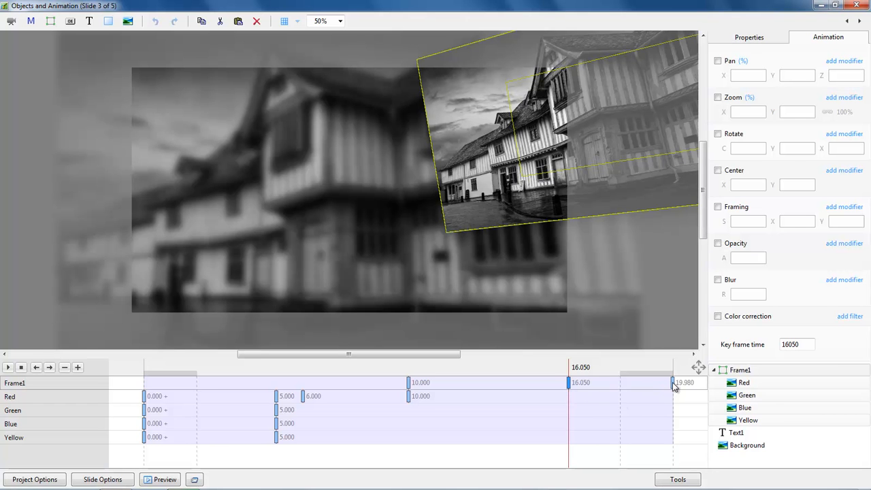
click(717, 61)
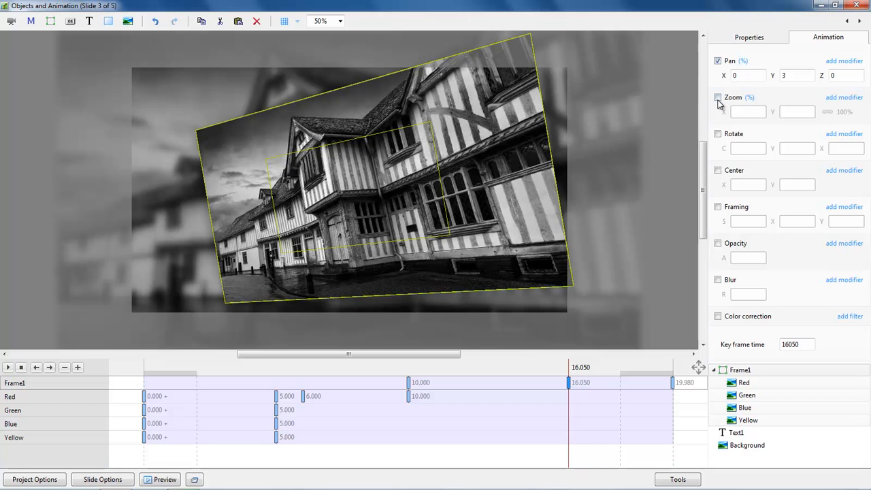
click(717, 98)
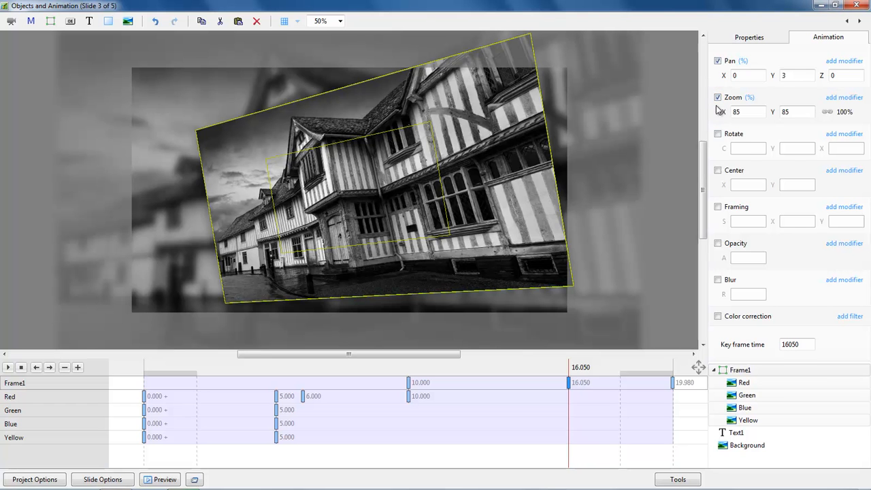
click(718, 134)
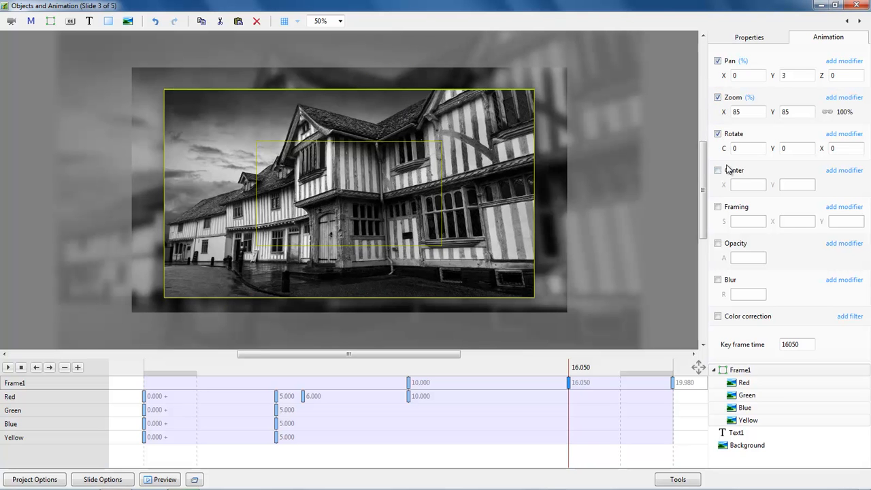
Add another Frame1 keyframe at about 10.08 s, then close the editor and select slide 2.
double_click(404, 382)
drag(406, 385, 411, 385)
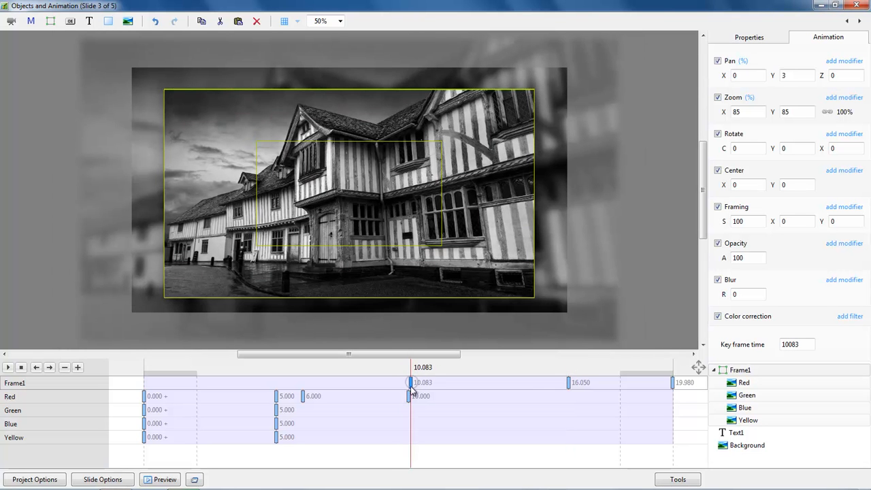
click(857, 7)
click(159, 403)
Preview the show, then shift Frame1's last keyframe from 19.980 to 20.000 s.
click(353, 347)
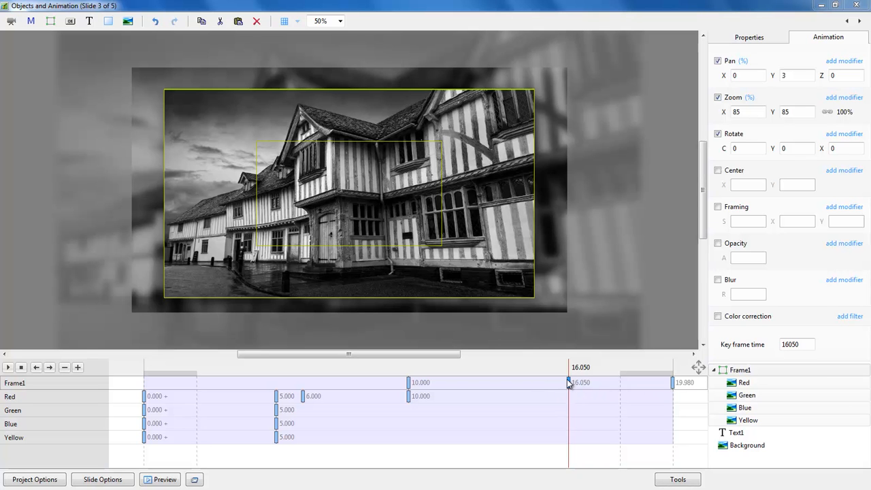
click(673, 384)
drag(673, 385, 675, 385)
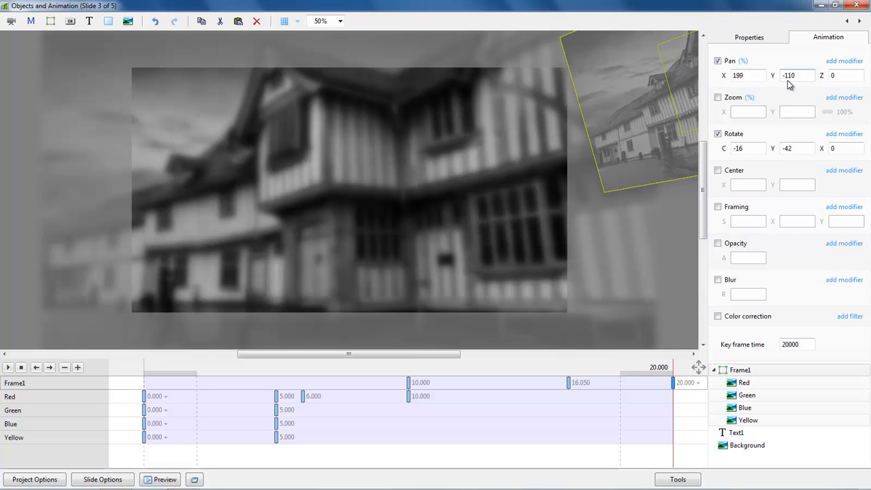
click(569, 383)
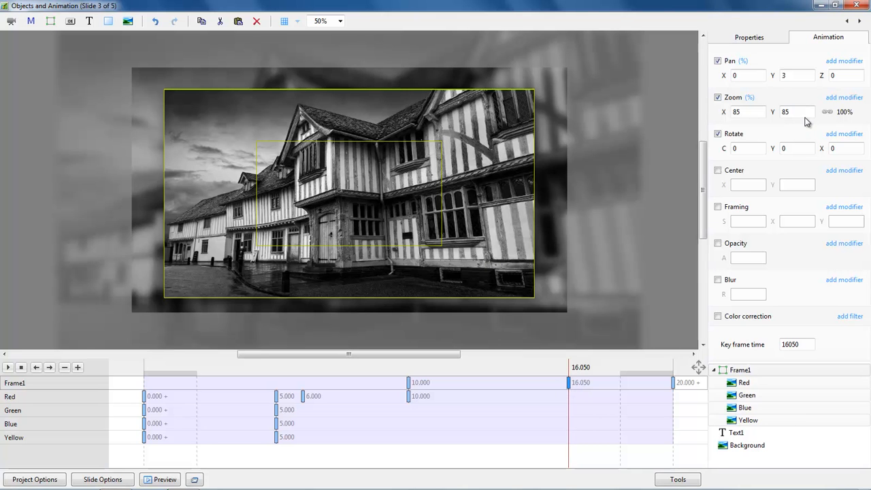
Give Frame1's Pan and Rotate the Accelerate animation speed, then close the Objects and Animation editor.
click(847, 63)
mouse_move(823, 75)
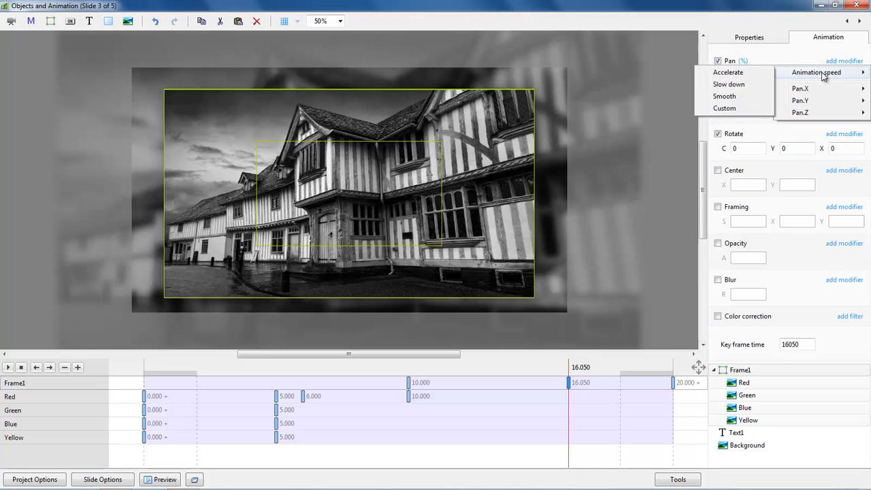
click(746, 78)
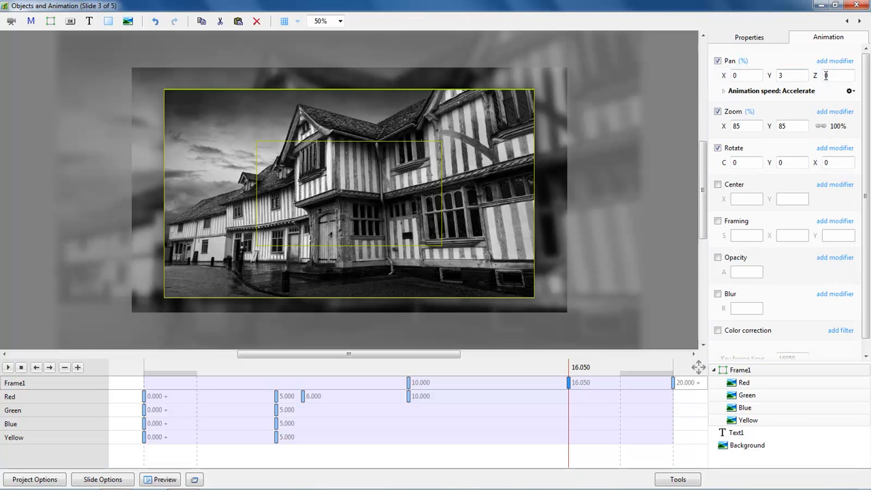
click(844, 151)
mouse_move(798, 164)
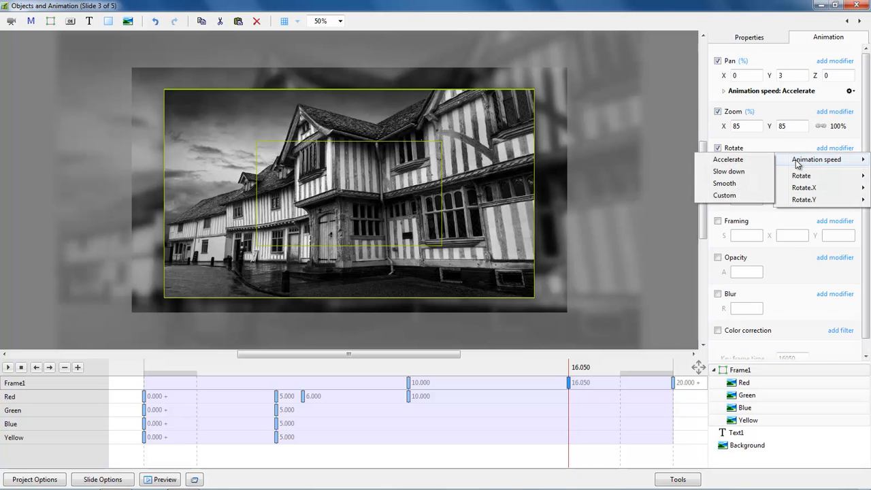
click(727, 159)
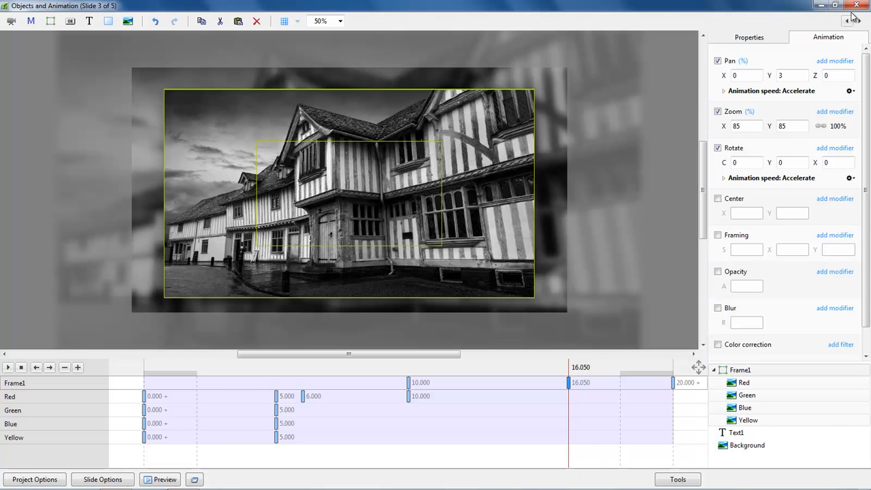
click(856, 6)
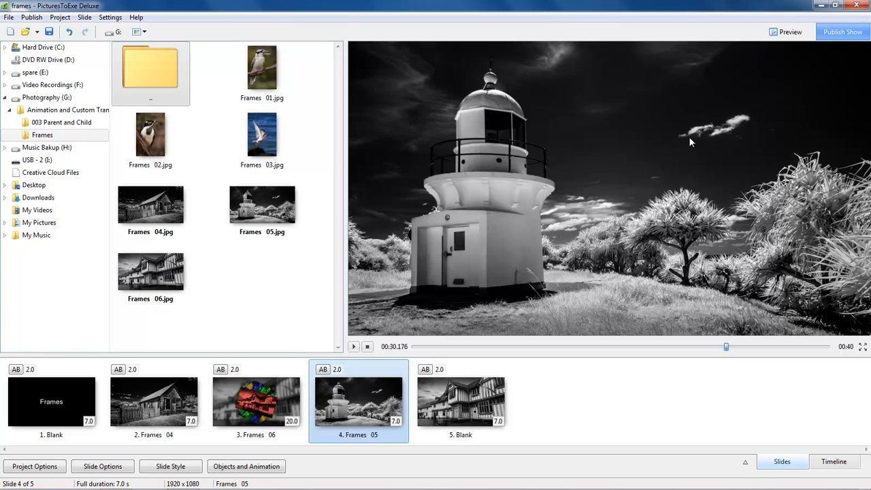
Select slide 2 and add Frames 06.jpg as the new last slide.
click(155, 390)
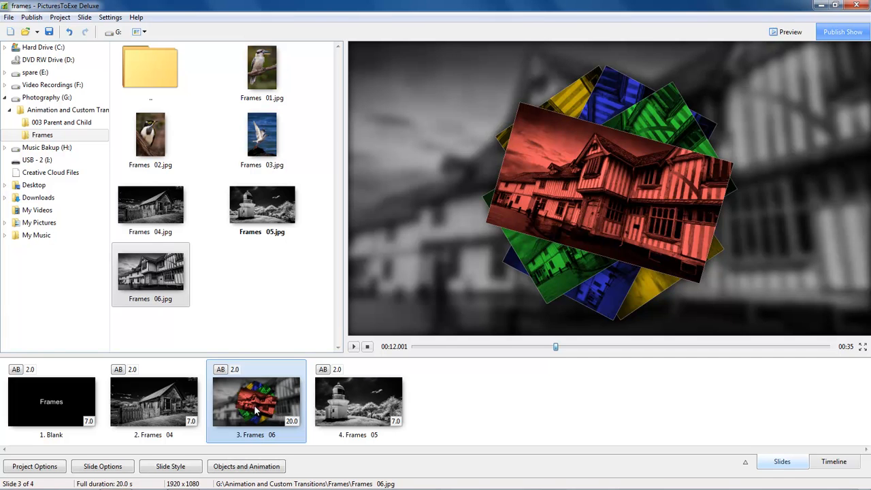
drag(133, 269, 454, 411)
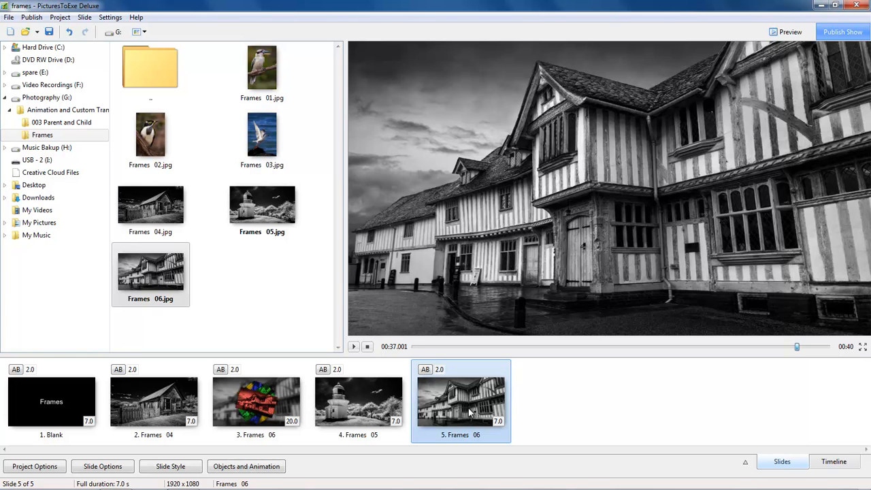
Apply the Red Green Blue 'Rotate' slide style to slide 5.
click(163, 466)
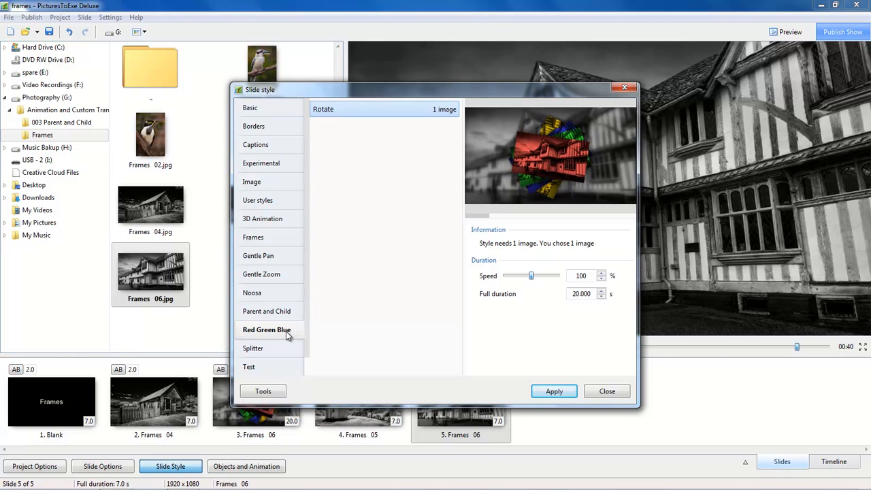
double_click(323, 110)
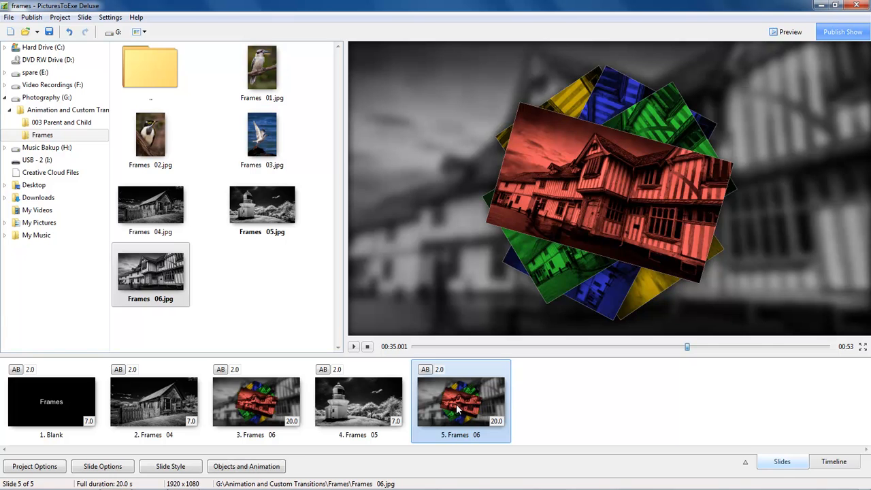
Replace slide 5's Text1 caption with the photographer's name followed by '- Old House', then preview it.
click(258, 467)
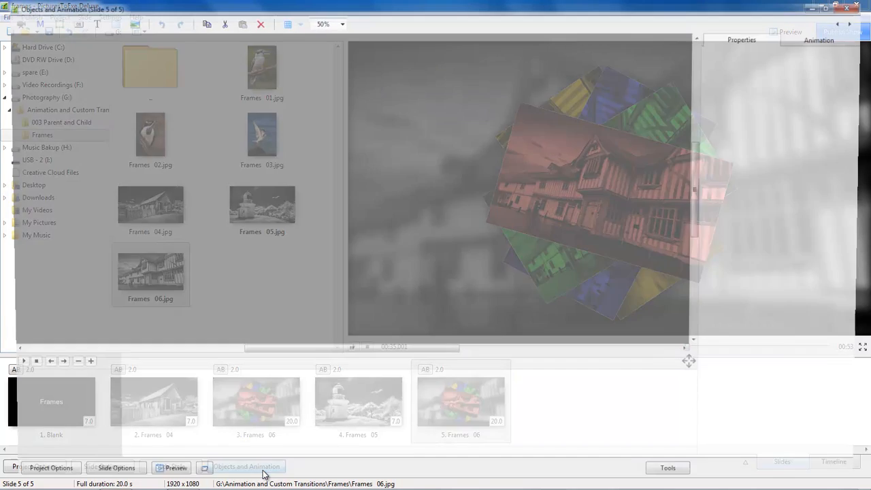
click(734, 433)
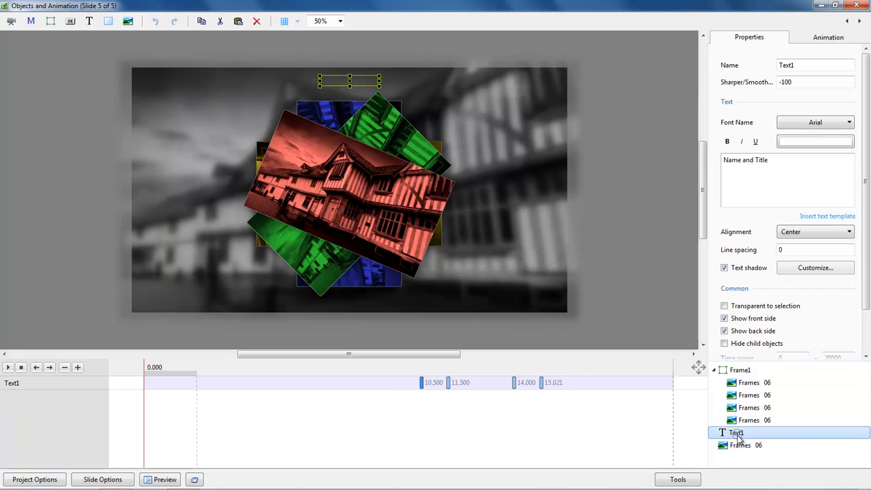
click(766, 166)
key(ctrl+a)
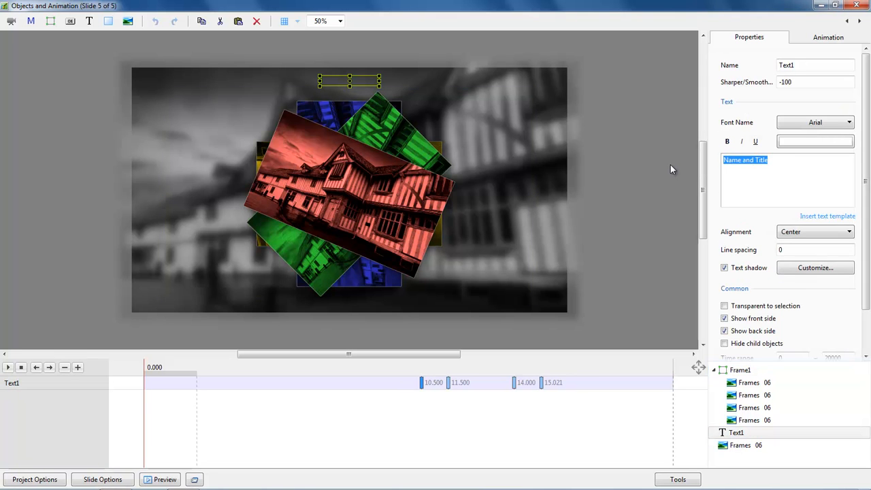
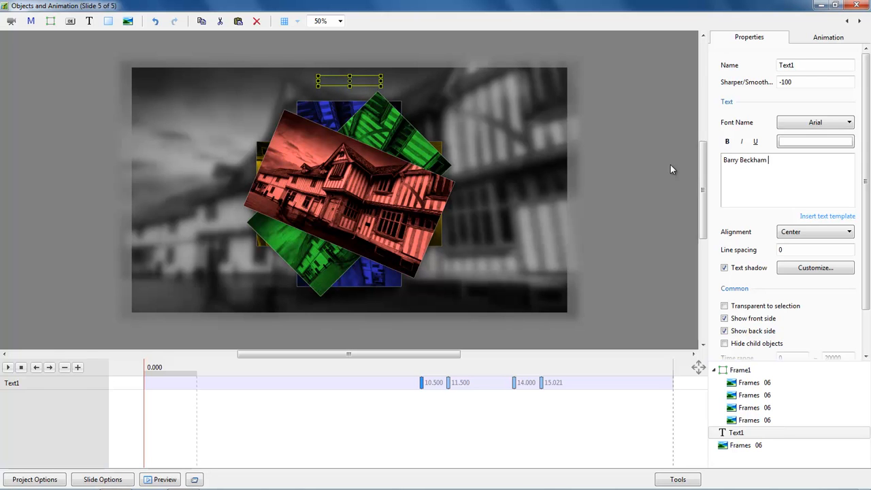
text(- Old House)
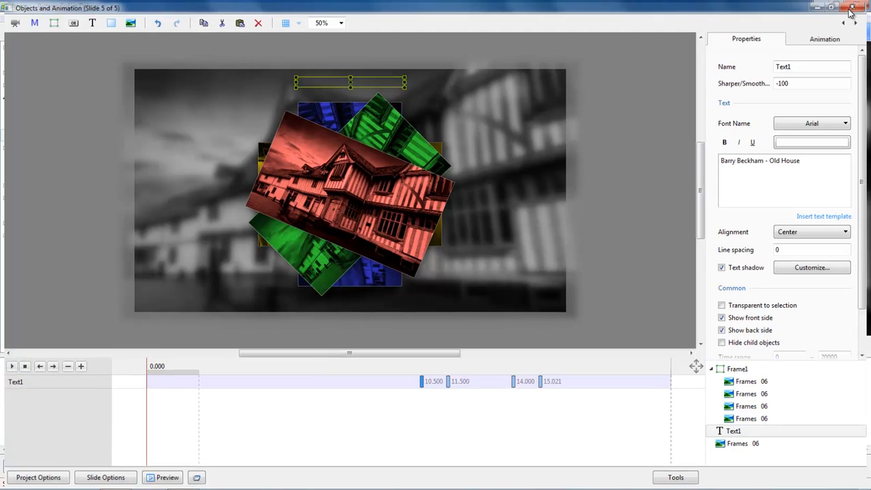
click(850, 8)
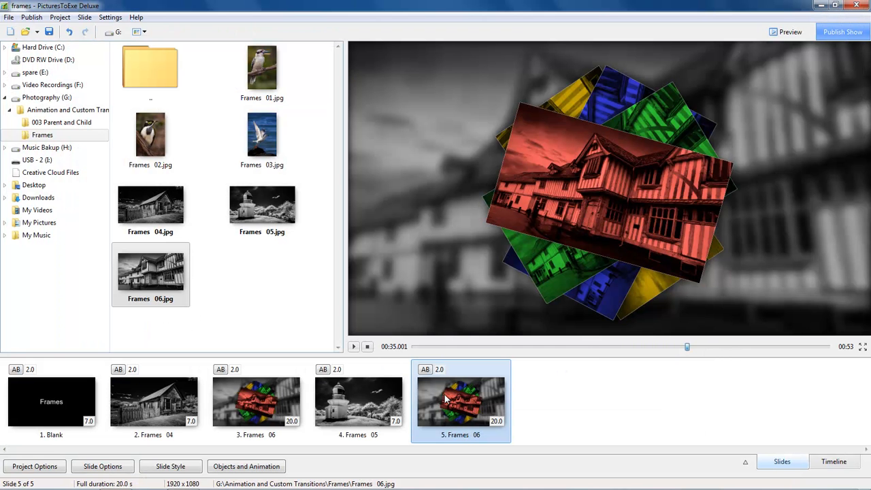
drag(686, 346, 766, 348)
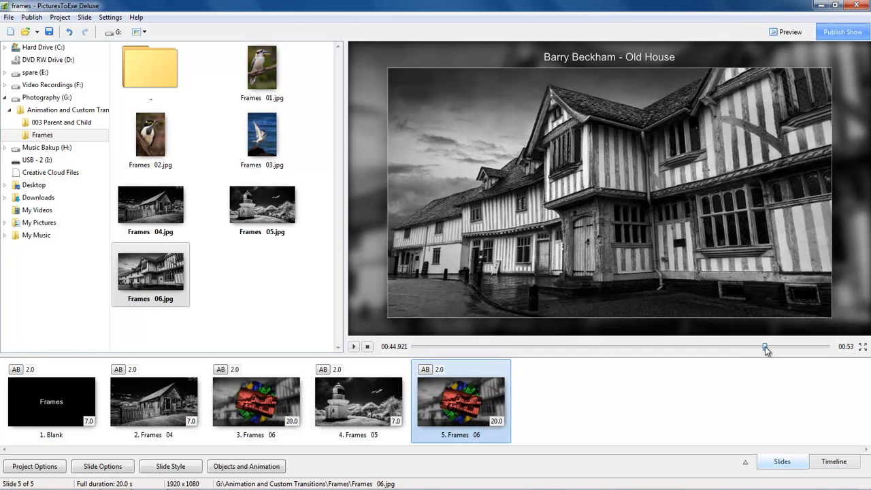